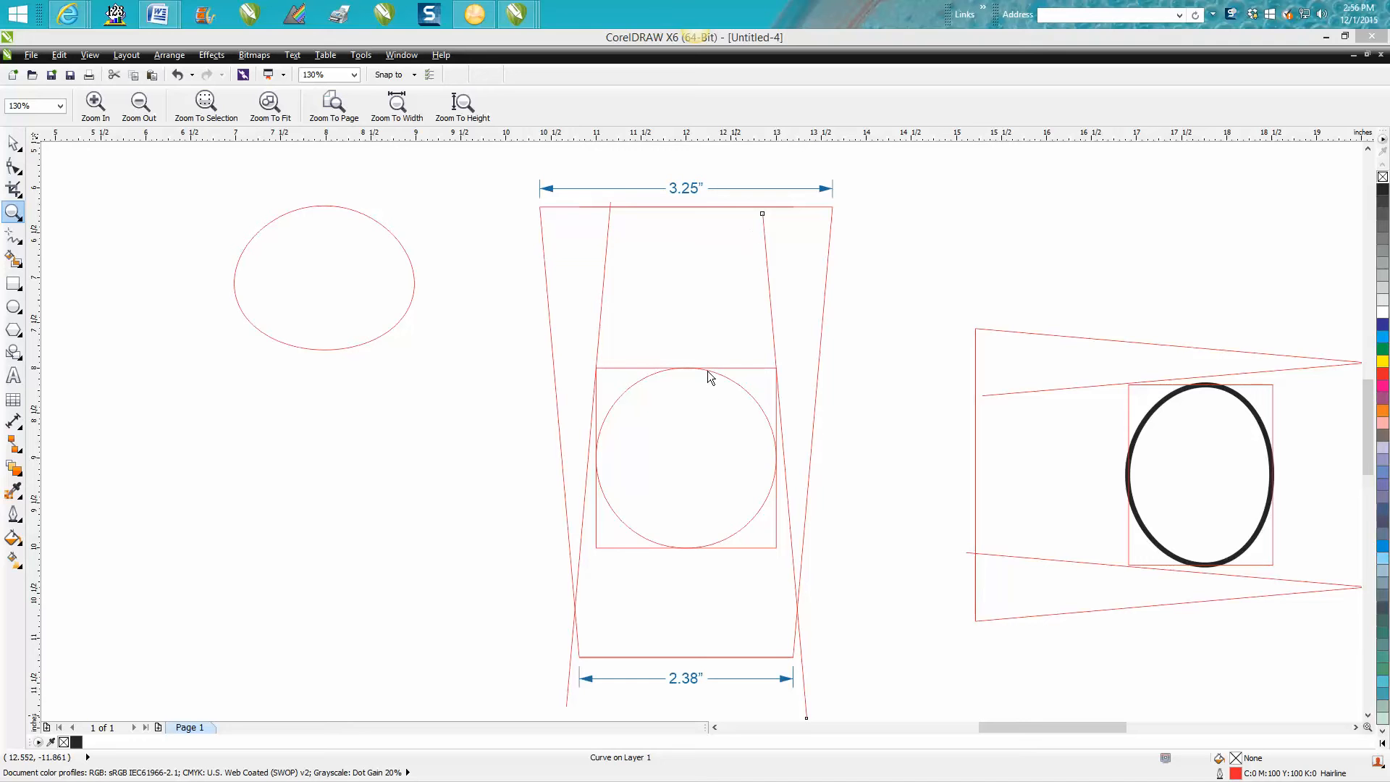
# Step: Draw a vertical two-point line about 5.29" long downward from the upper-left corner of the tapered cup outline
pyautogui.click(13, 143)
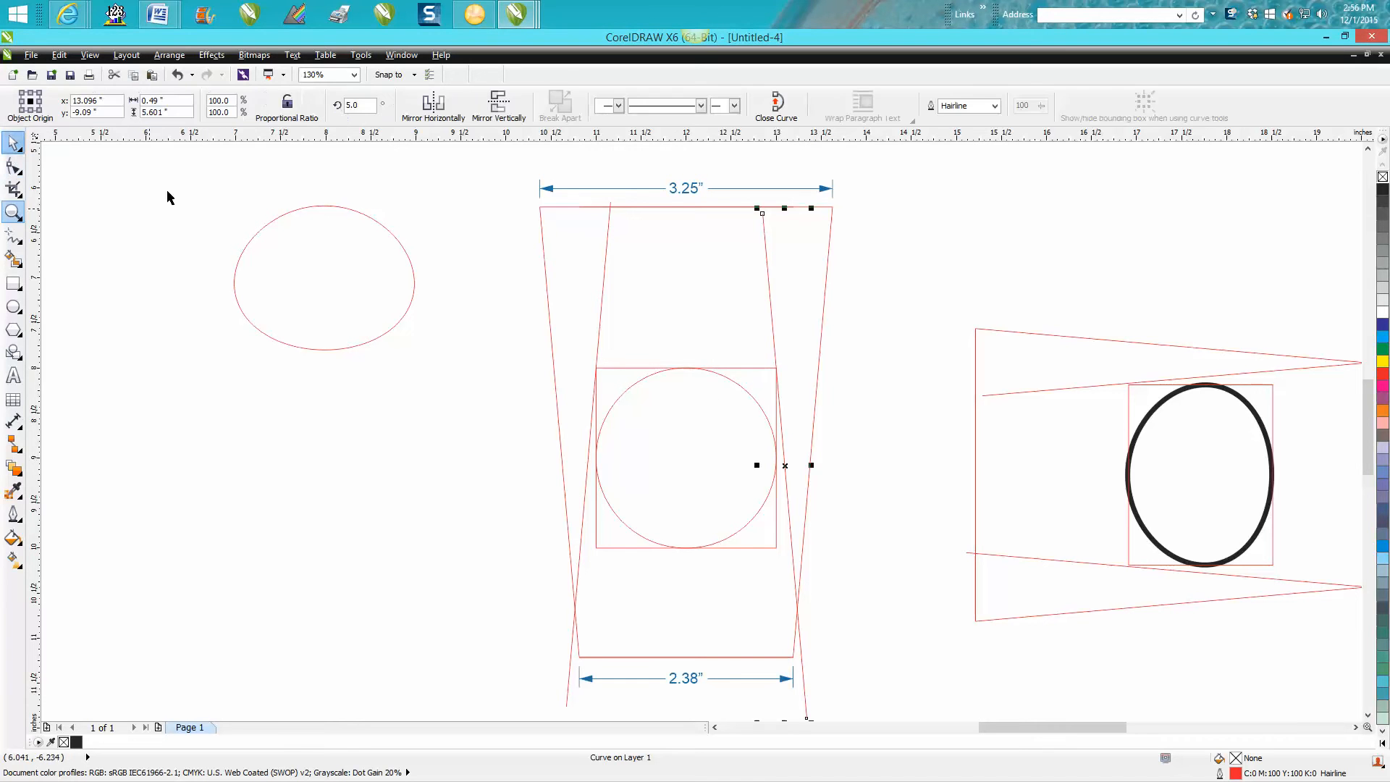
pyautogui.click(743, 394)
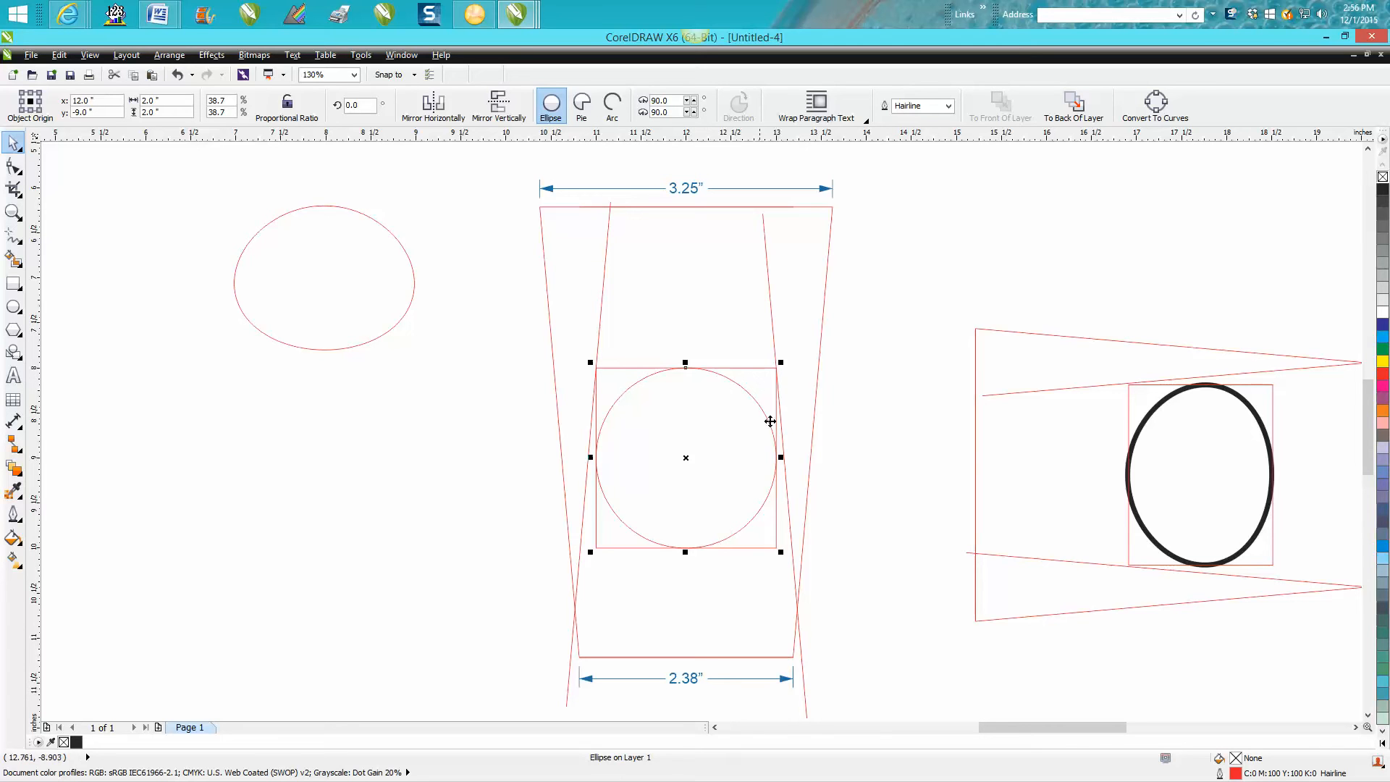
pyautogui.click(21, 244)
pyautogui.click(39, 262)
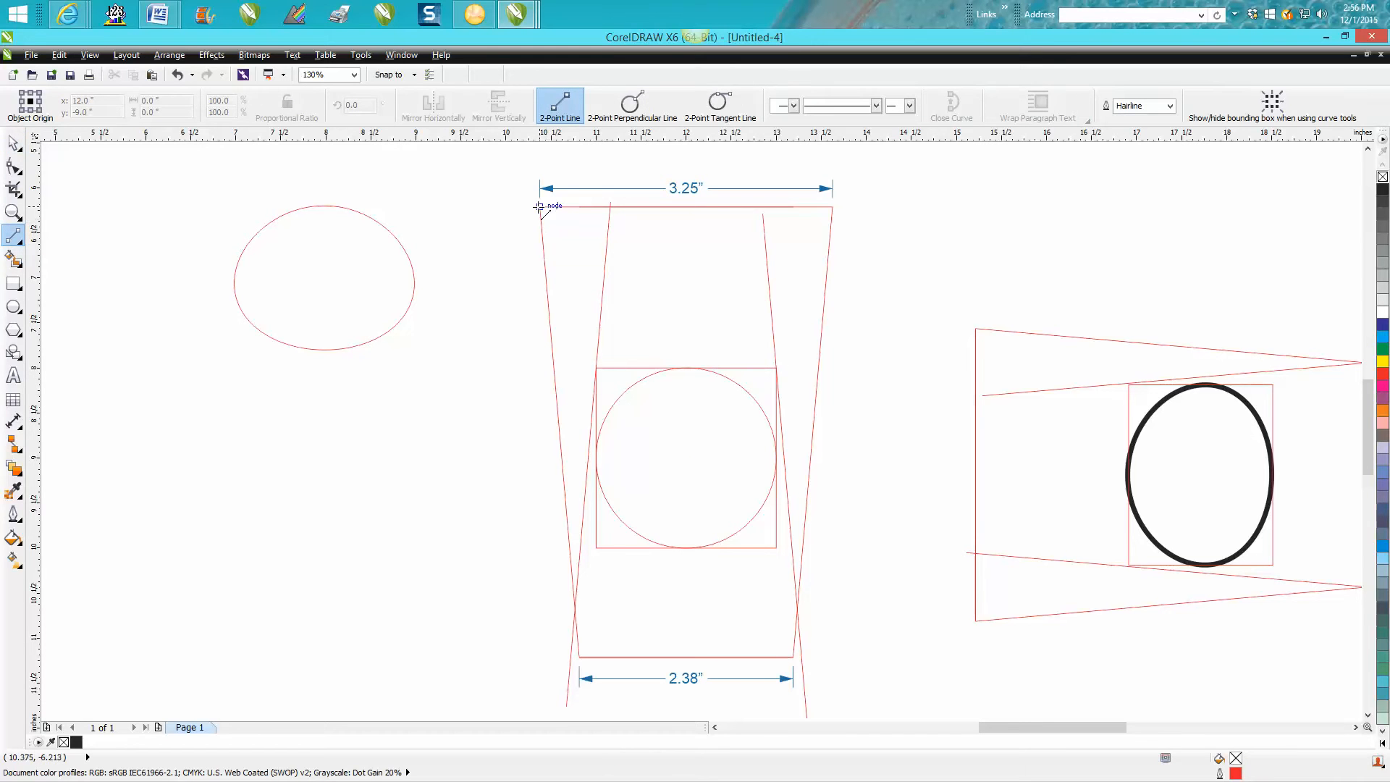
pyautogui.moveTo(539, 207)
pyautogui.mouseDown()
pyautogui.moveTo(561, 338)
pyautogui.moveTo(518, 695)
pyautogui.moveTo(528, 602)
pyautogui.mouseUp()
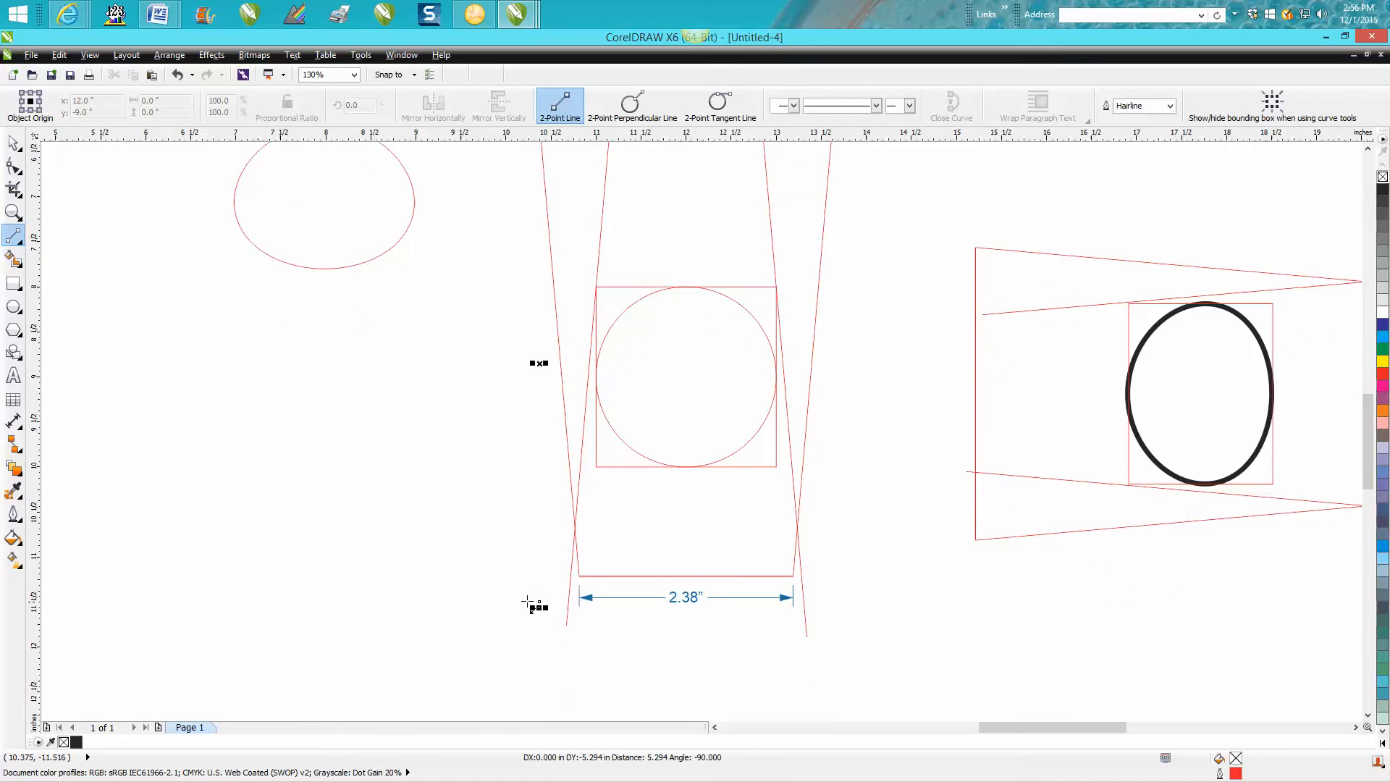
pyautogui.moveTo(1368, 472); pyautogui.dragTo(1369, 449)
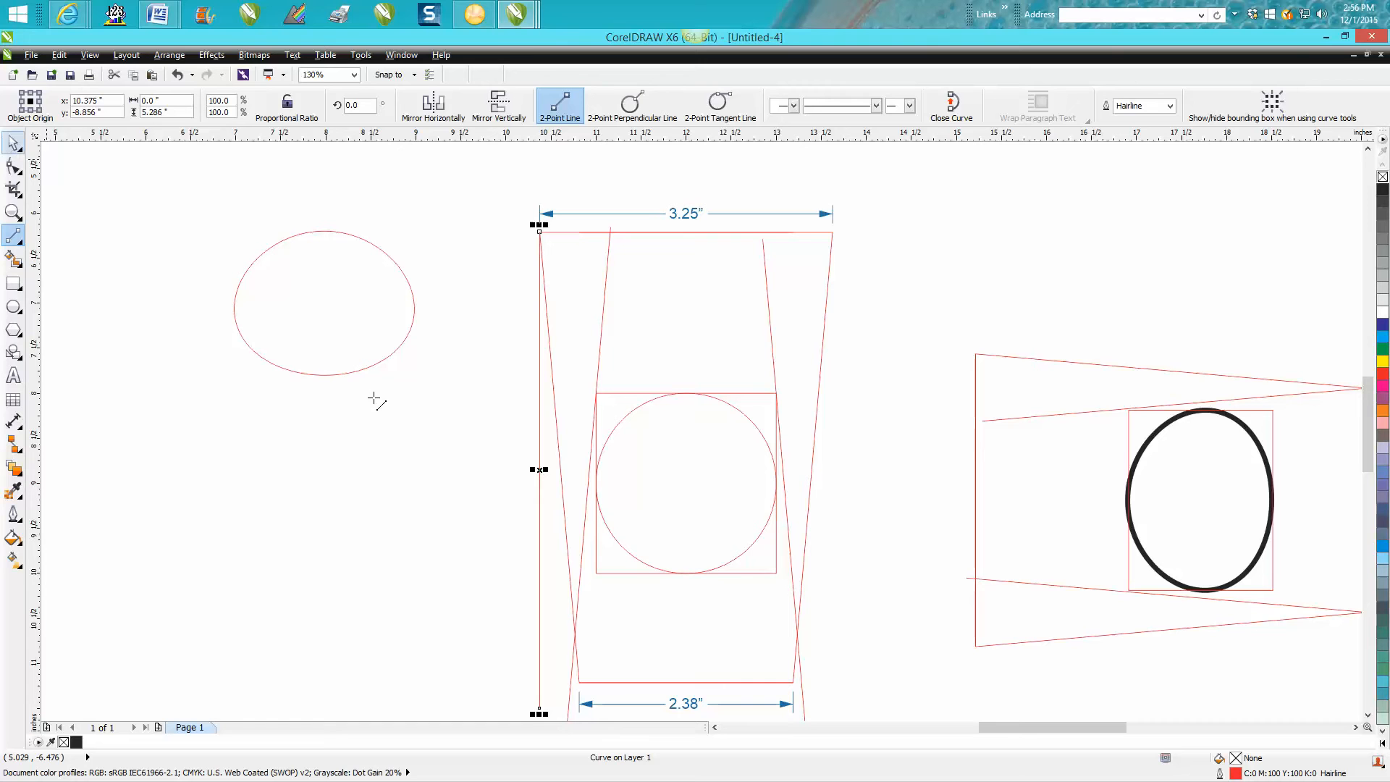
# Step: Rotate the vertical line 5° about its upper end so it follows the cup's slanted left side, and deselect it
pyautogui.click(13, 143)
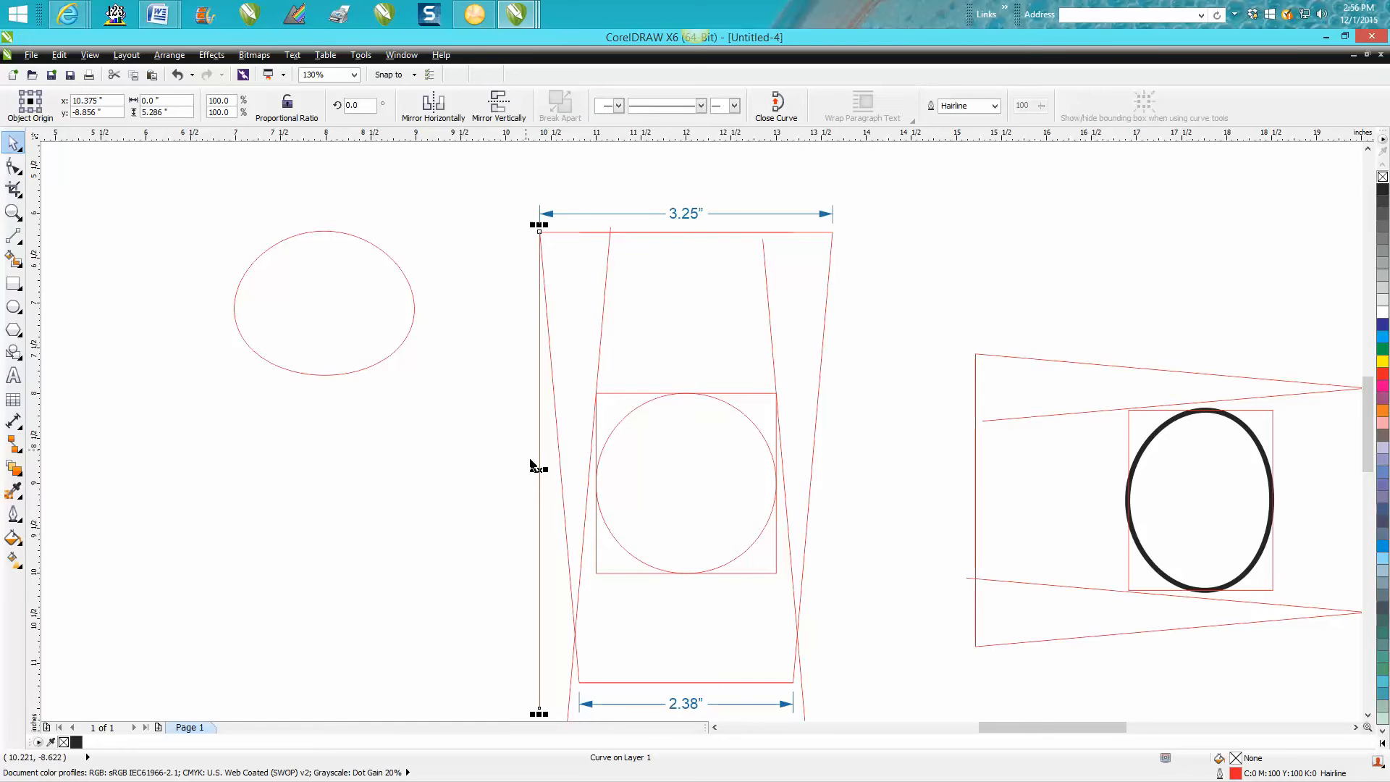
pyautogui.click(540, 470)
pyautogui.scroll(-3, 629, 346)
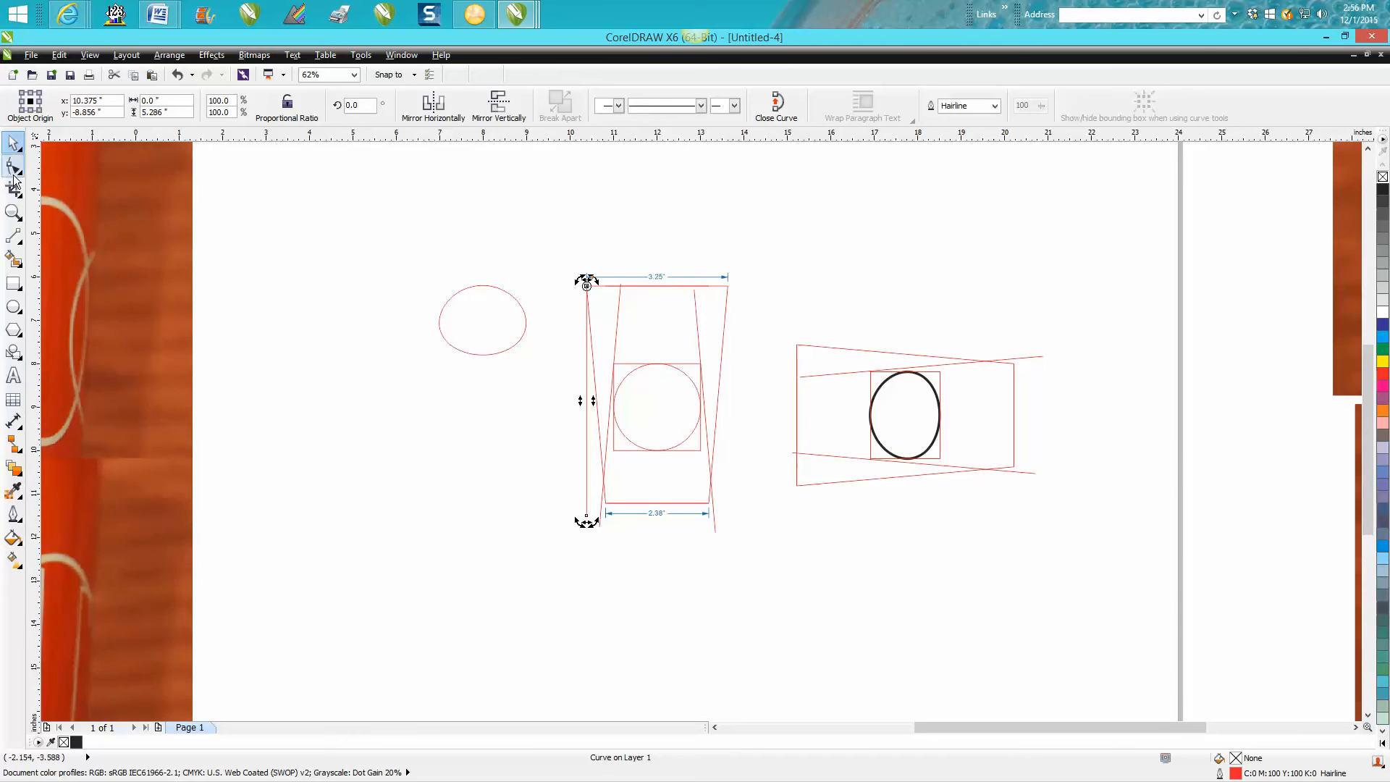
pyautogui.click(13, 212)
pyautogui.moveTo(541, 231); pyautogui.dragTo(795, 557)
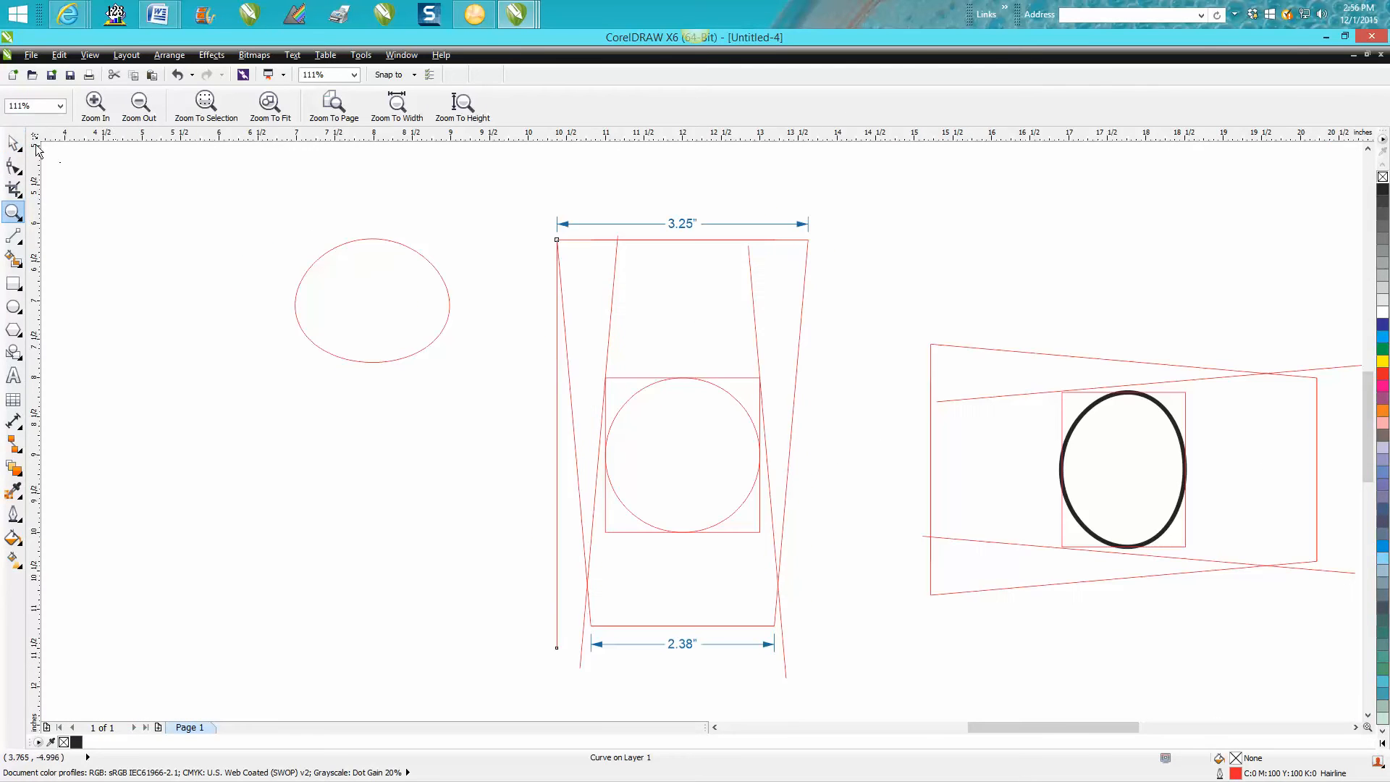
pyautogui.click(15, 144)
pyautogui.click(555, 443)
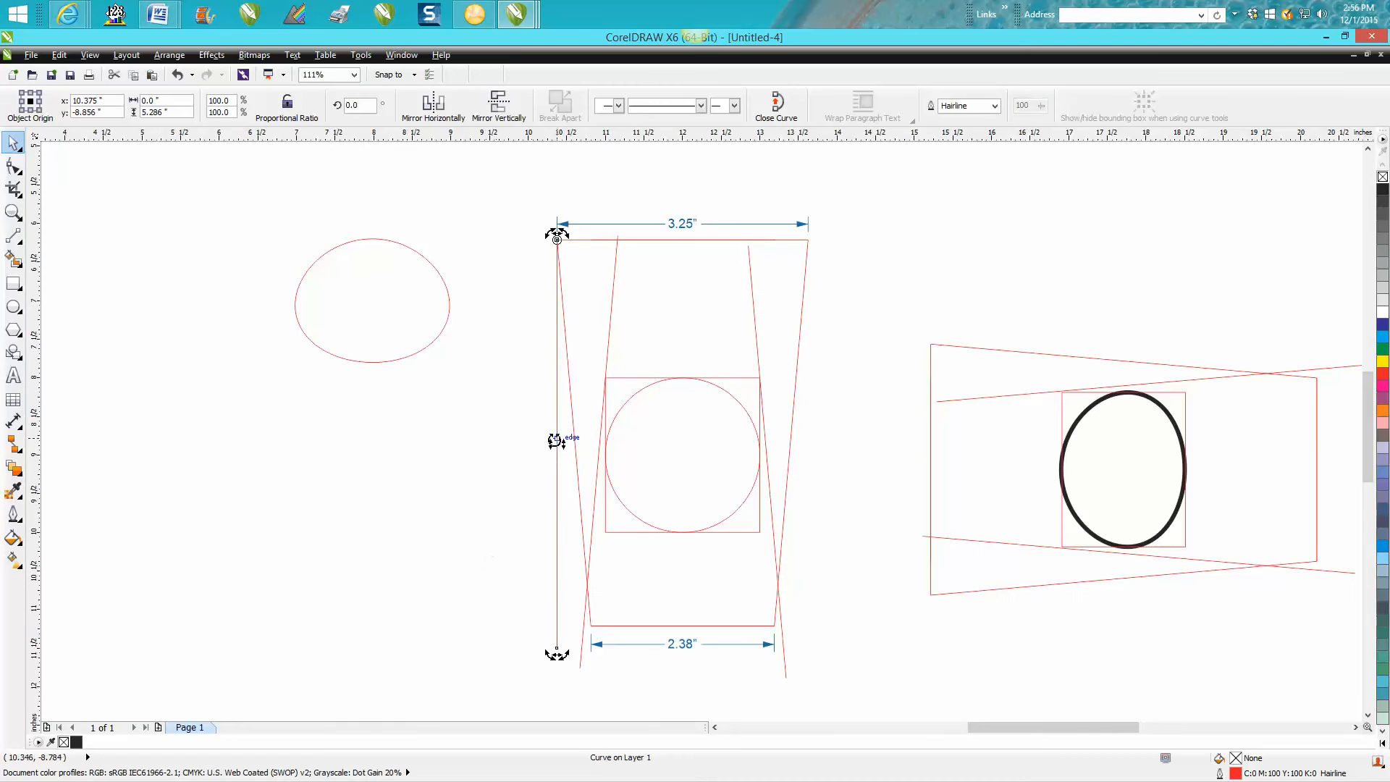
pyautogui.moveTo(557, 653); pyautogui.dragTo(592, 644)
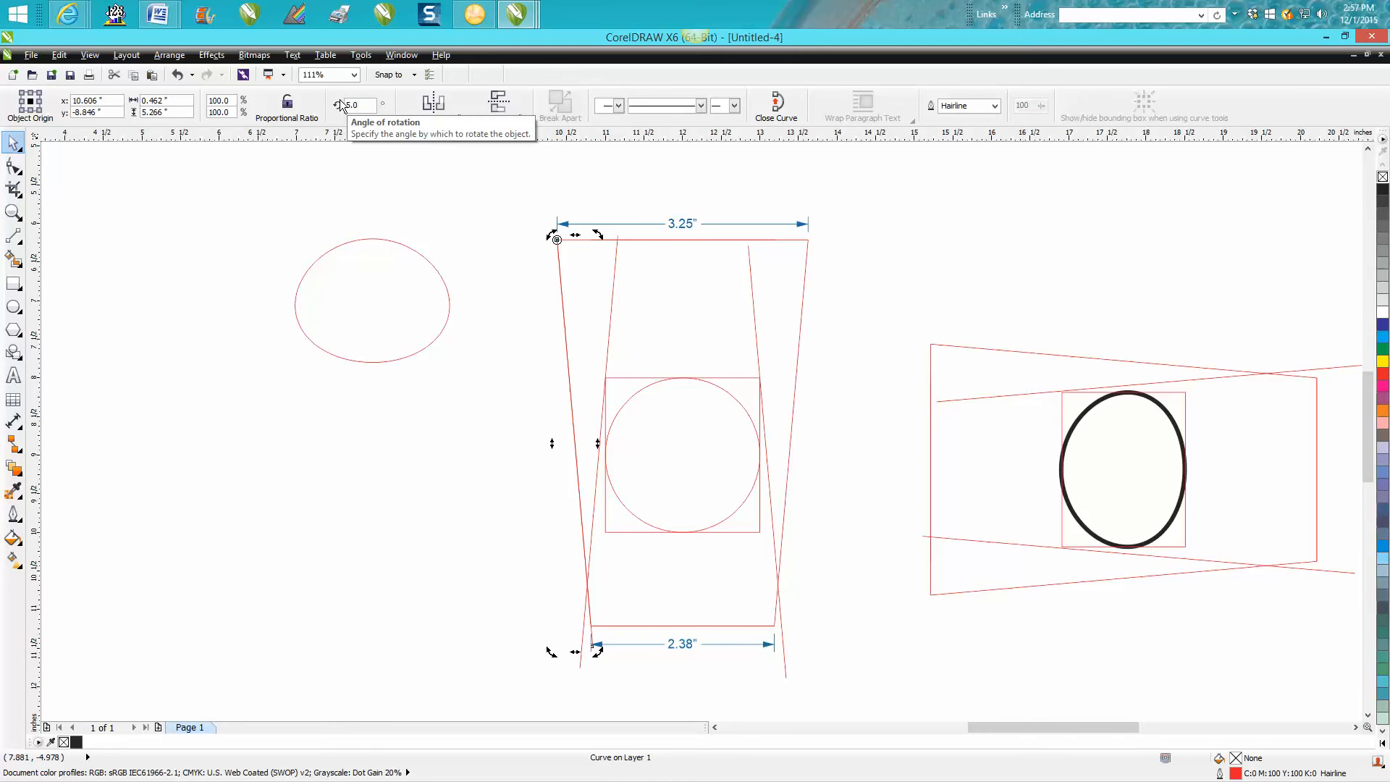
pyautogui.click(523, 299)
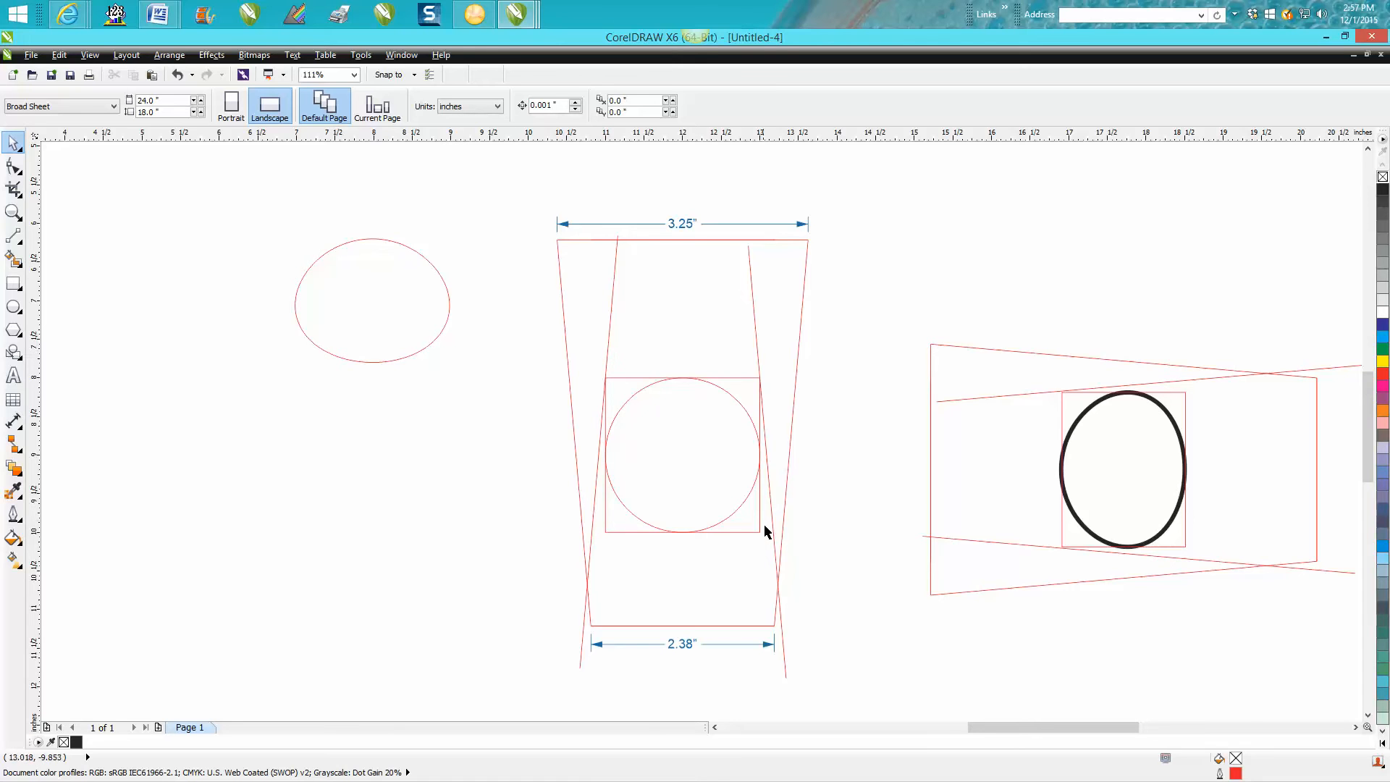
# Step: Shift the inner slanted line beside the square's right edge slightly down, centred at about X 13.106", Y -9.211", and inspect the square's corners
pyautogui.moveTo(774, 538)
pyautogui.mouseDown()
pyautogui.moveTo(589, 546)
pyautogui.moveTo(775, 545)
pyautogui.mouseUp()
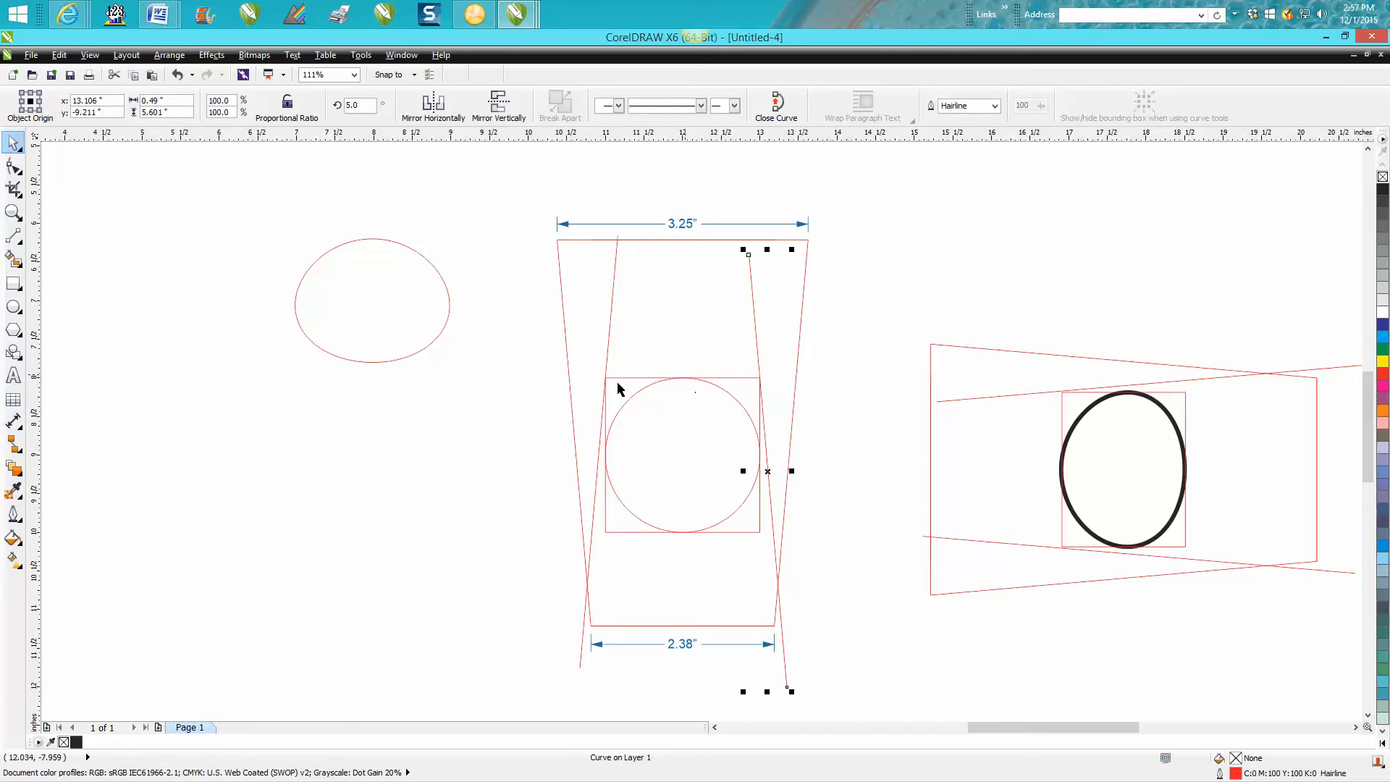
pyautogui.click(13, 212)
pyautogui.moveTo(601, 362); pyautogui.dragTo(882, 428)
pyautogui.scroll(-3, 812, 369)
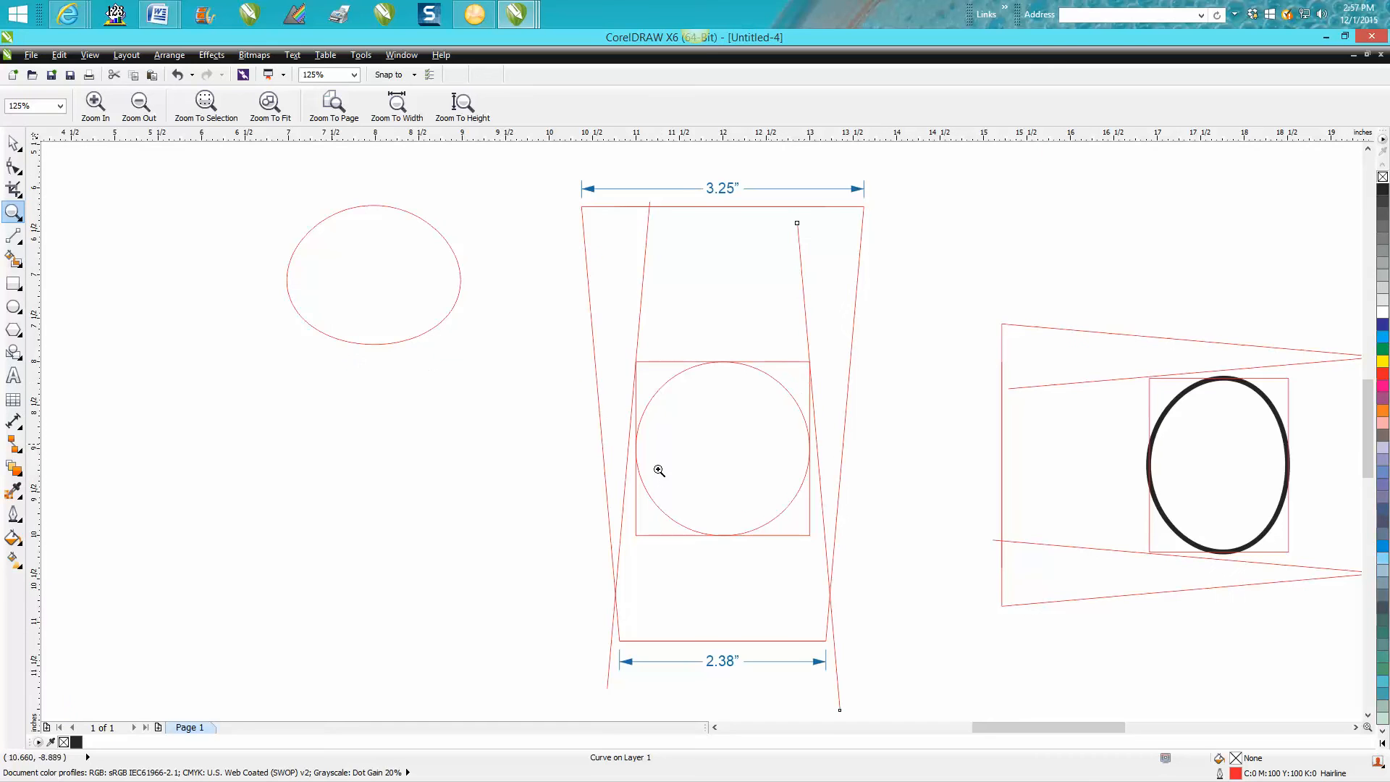
pyautogui.moveTo(606, 346); pyautogui.dragTo(831, 569)
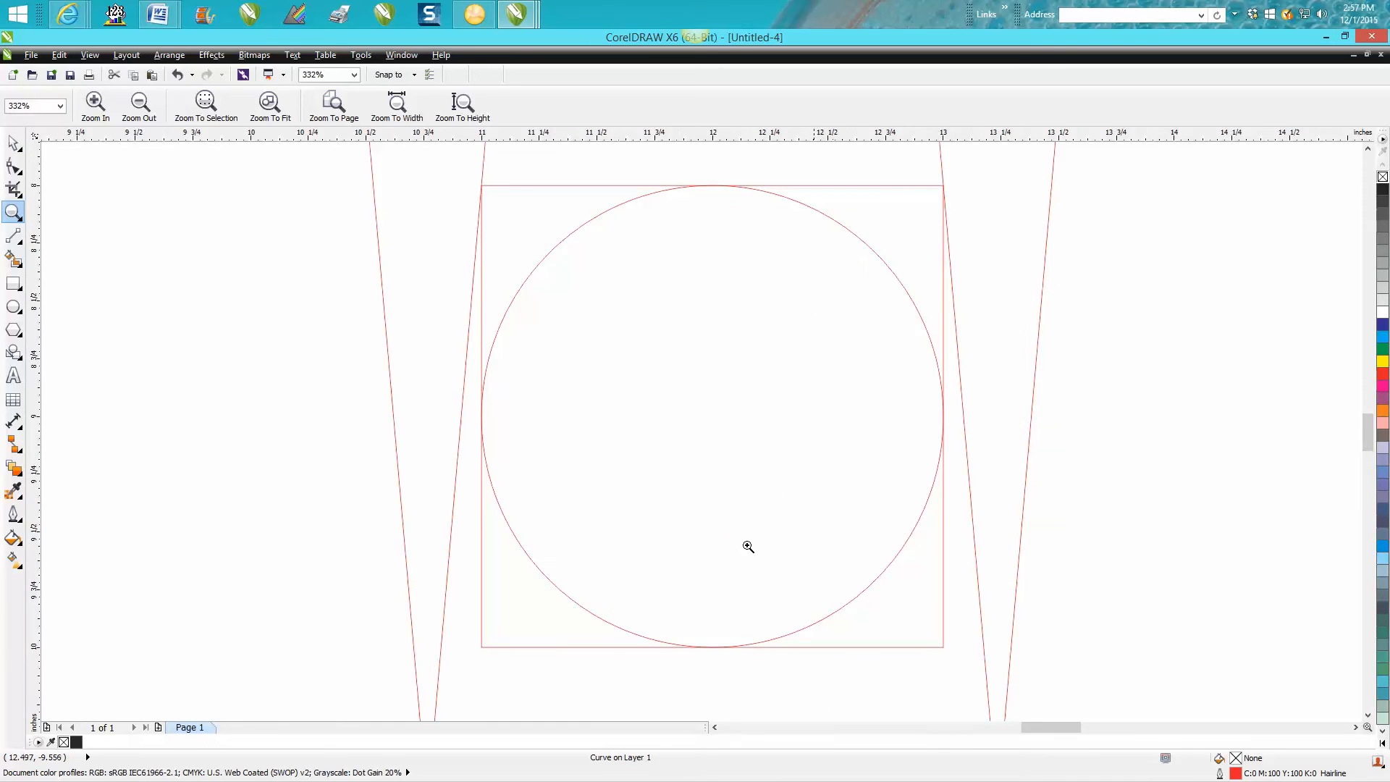
pyautogui.scroll(-2, 574, 487)
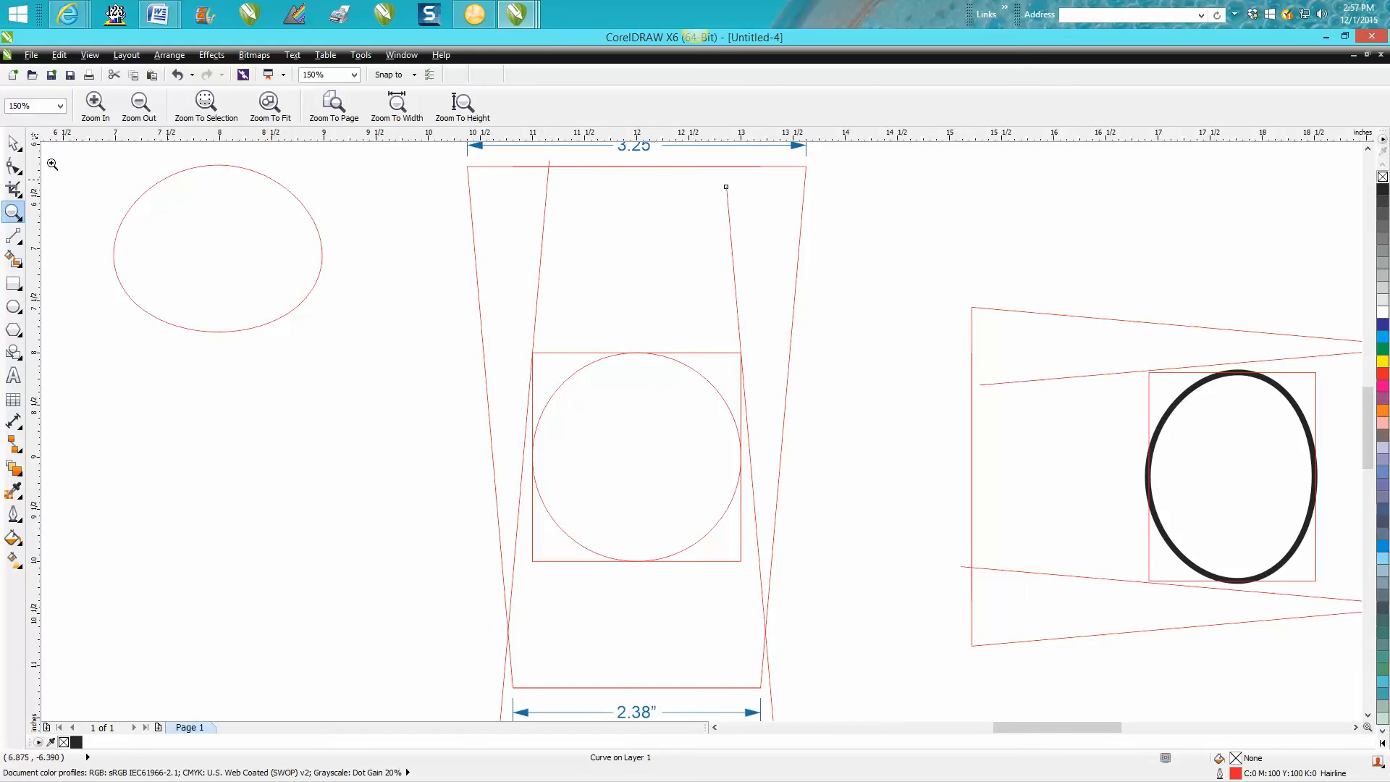
# Step: Draw a vertical two-point line about 2.3" long downward from the square's upper-right corner, deleting the first one started at the upper-left corner
pyautogui.click(13, 143)
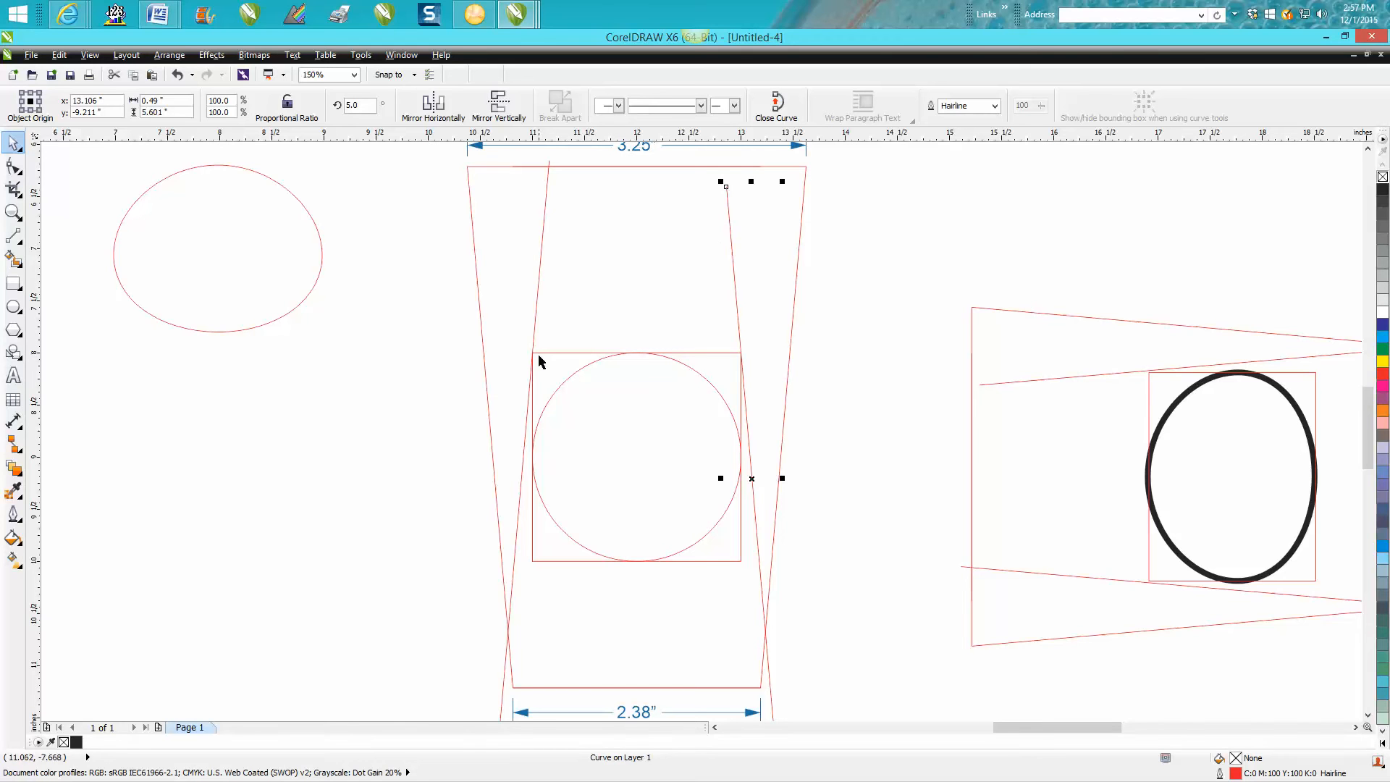
pyautogui.click(22, 244)
pyautogui.click(36, 258)
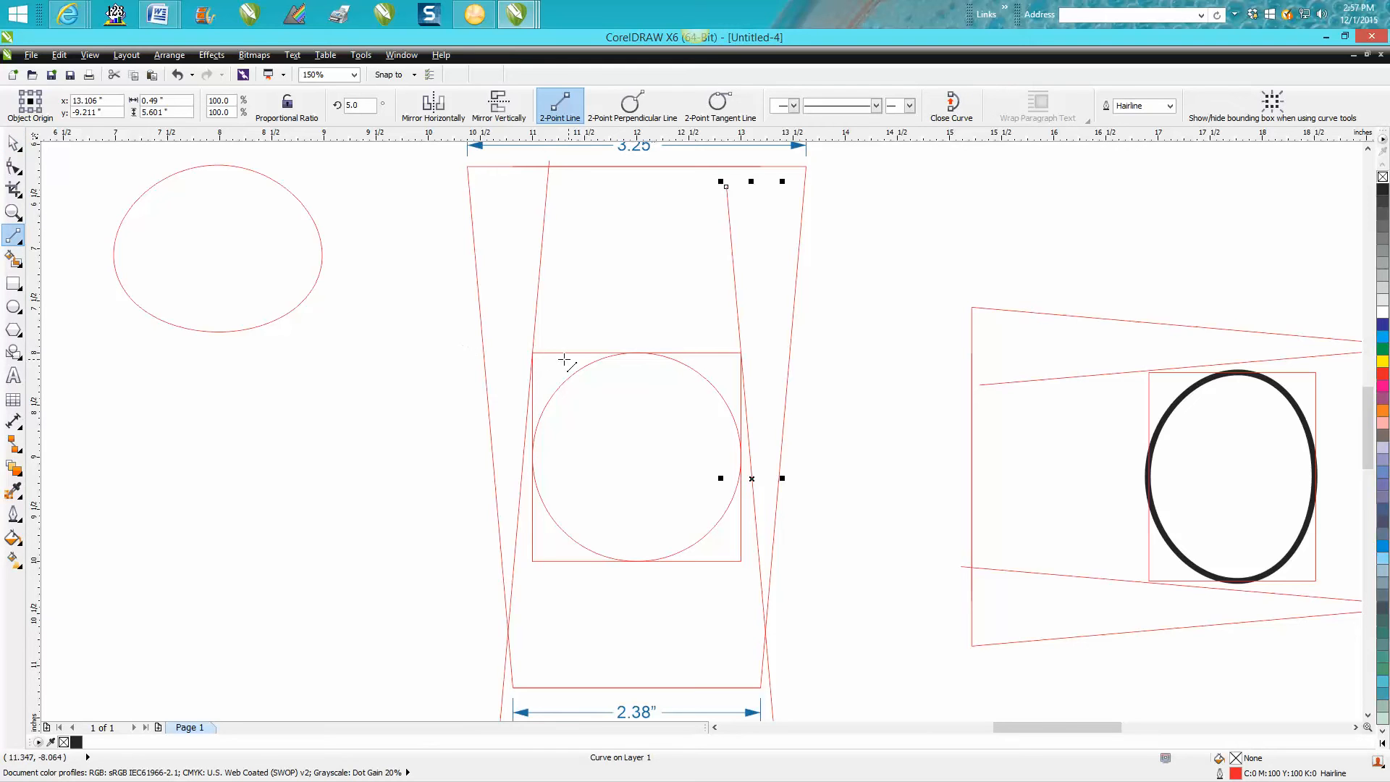
pyautogui.moveTo(533, 352); pyautogui.dragTo(540, 585)
pyautogui.press('Delete')
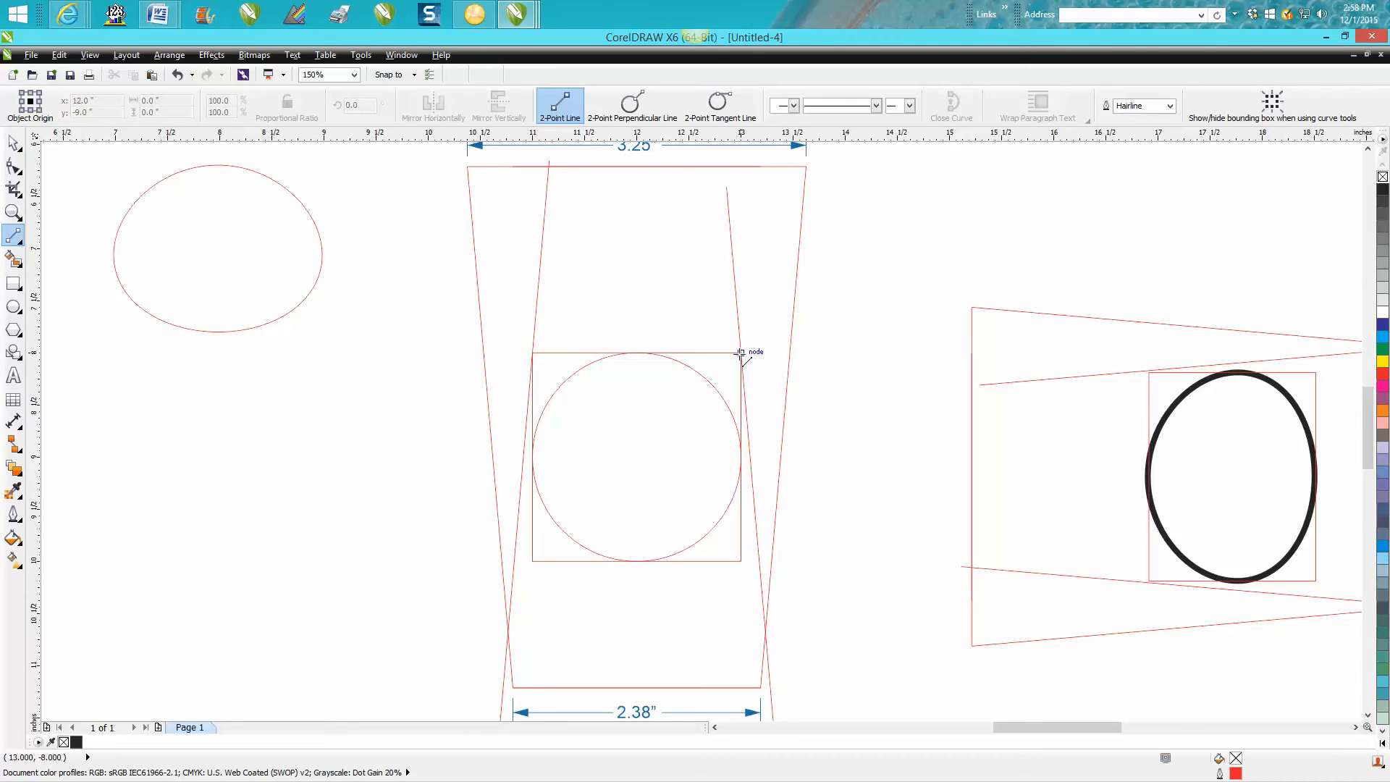
pyautogui.moveTo(740, 353); pyautogui.dragTo(743, 594)
# Step: Try to rotate the new vertical line 2.5° about its centre, and undo the rotation
pyautogui.click(340, 107)
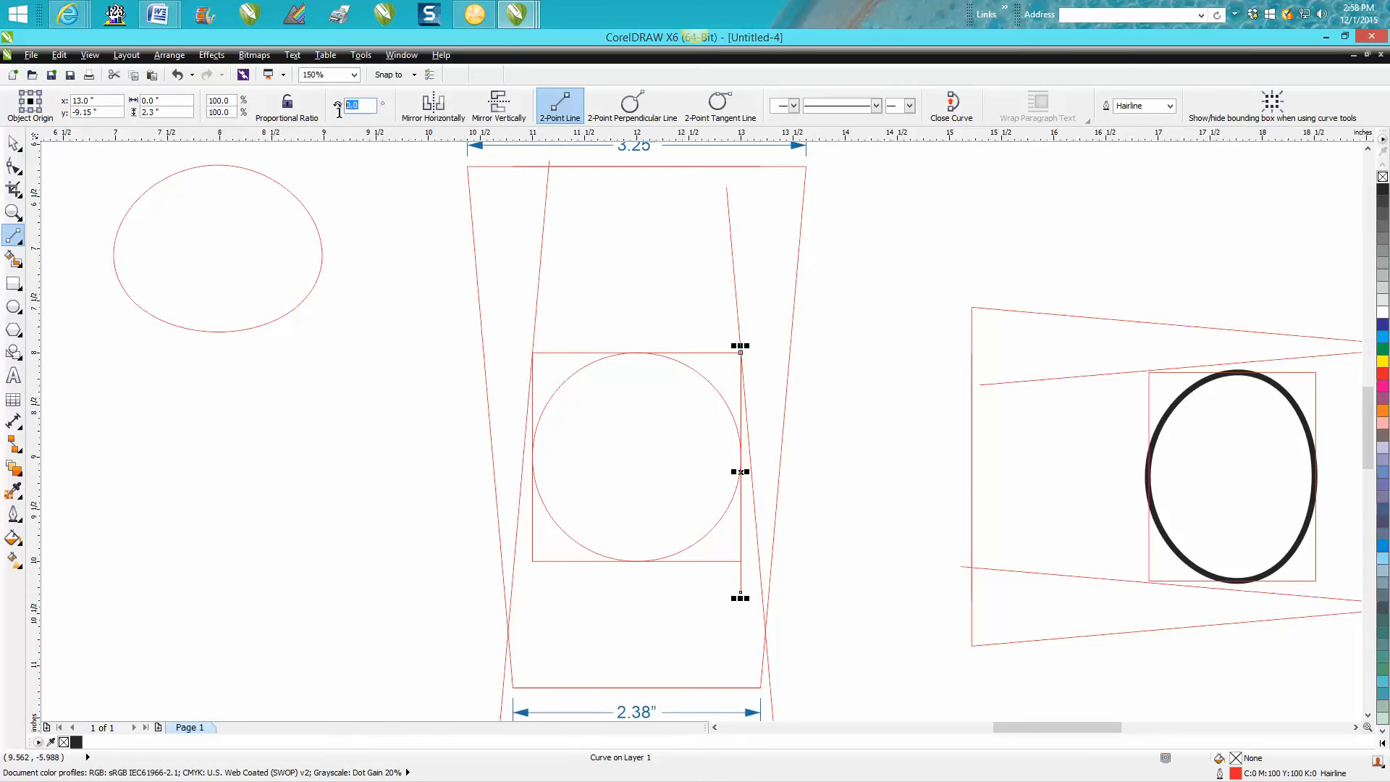
pyautogui.write('2.5')
pyautogui.press('Return')
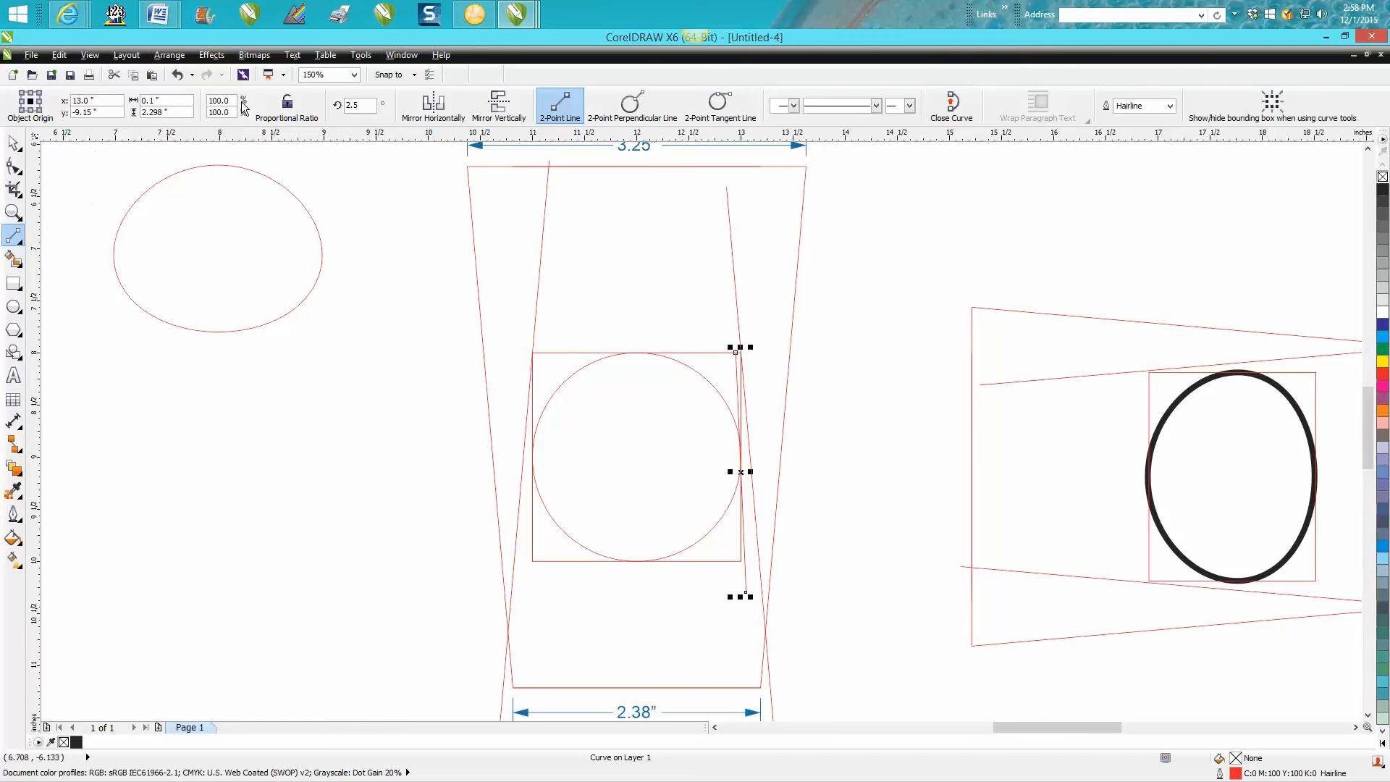
pyautogui.click(177, 75)
# Step: Move the line's rotation centre to its upper end at the square's corner and rotate the line 2.5°
pyautogui.click(740, 472)
pyautogui.moveTo(740, 472); pyautogui.dragTo(740, 353)
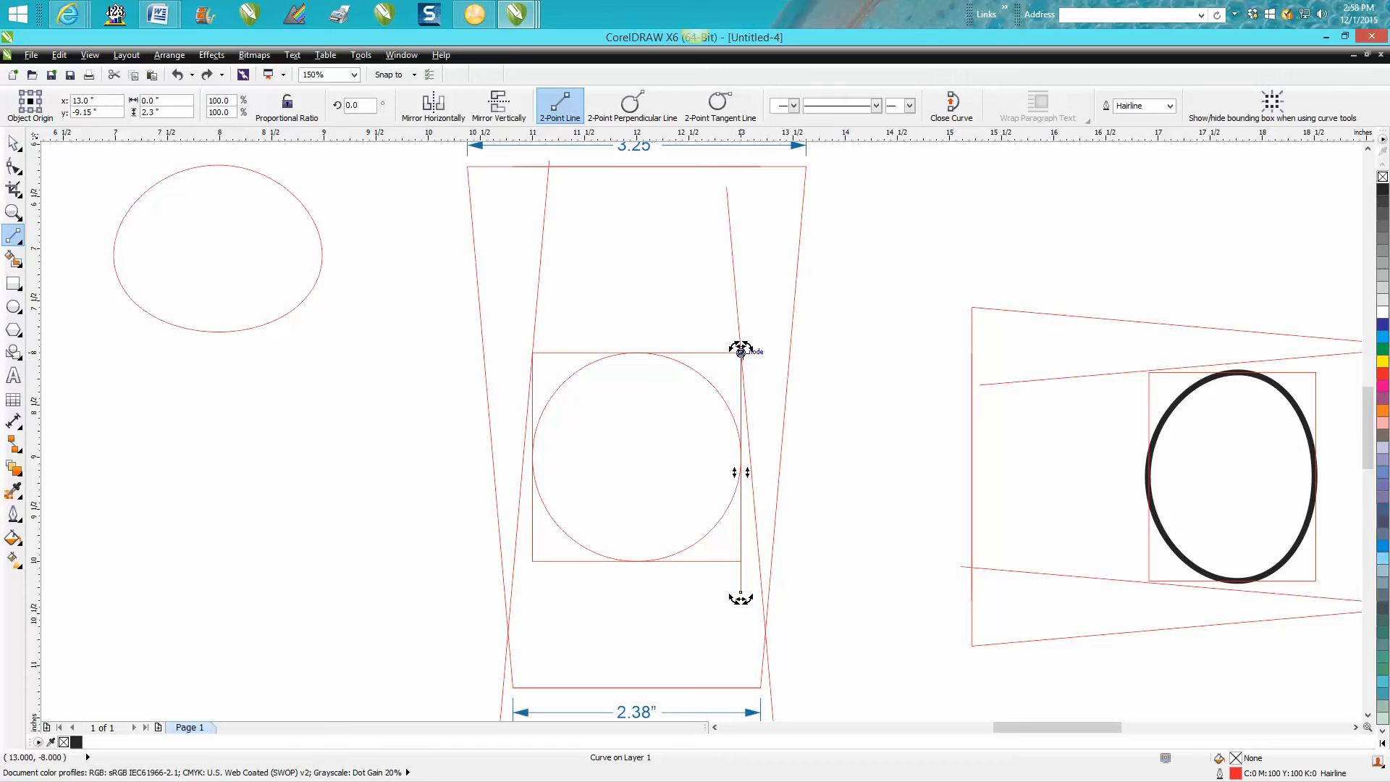
pyautogui.doubleClick(353, 105)
pyautogui.write('2.5')
pyautogui.press('Return')
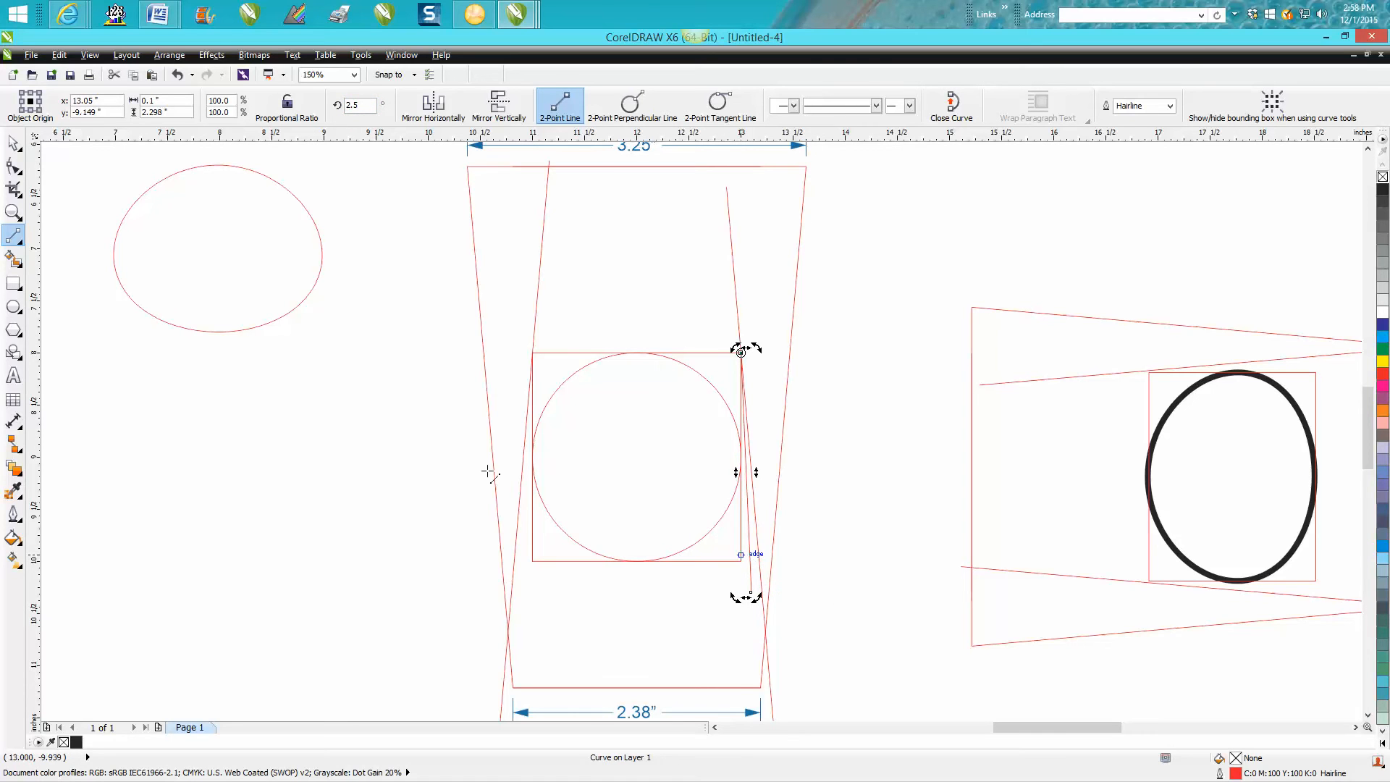
# Step: Duplicate the 2.5° line, mirror the copy vertically, and move it to the square's left edge
pyautogui.press('space')
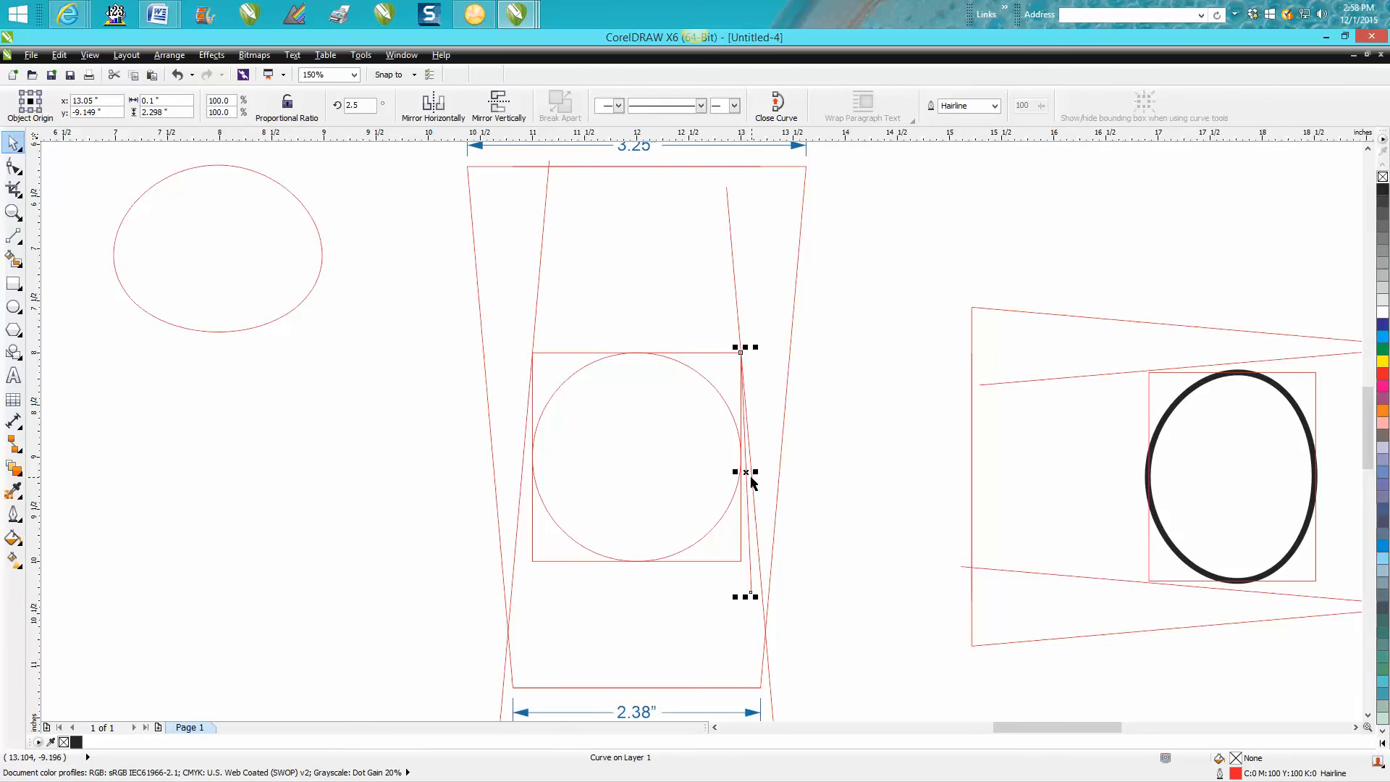
pyautogui.click(748, 473)
pyautogui.click(747, 474)
pyautogui.click(505, 115)
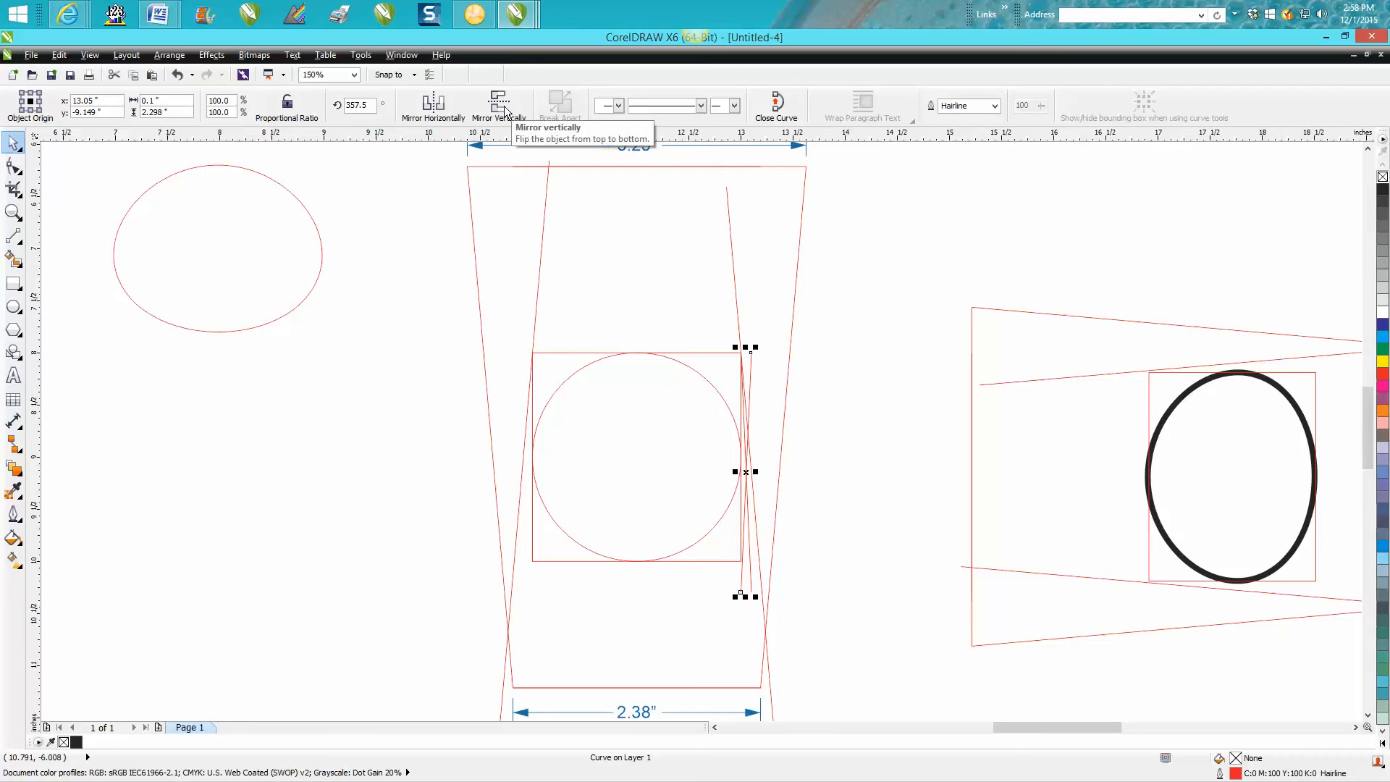
pyautogui.moveTo(748, 472); pyautogui.dragTo(530, 472)
# Step: Nudge the mirrored line left to X 10.95" so its upper end meets the square's upper-left corner
pyautogui.click(13, 212)
pyautogui.moveTo(531, 319); pyautogui.dragTo(612, 394)
pyautogui.click(6, 145)
pyautogui.moveTo(416, 403); pyautogui.dragTo(415, 403)
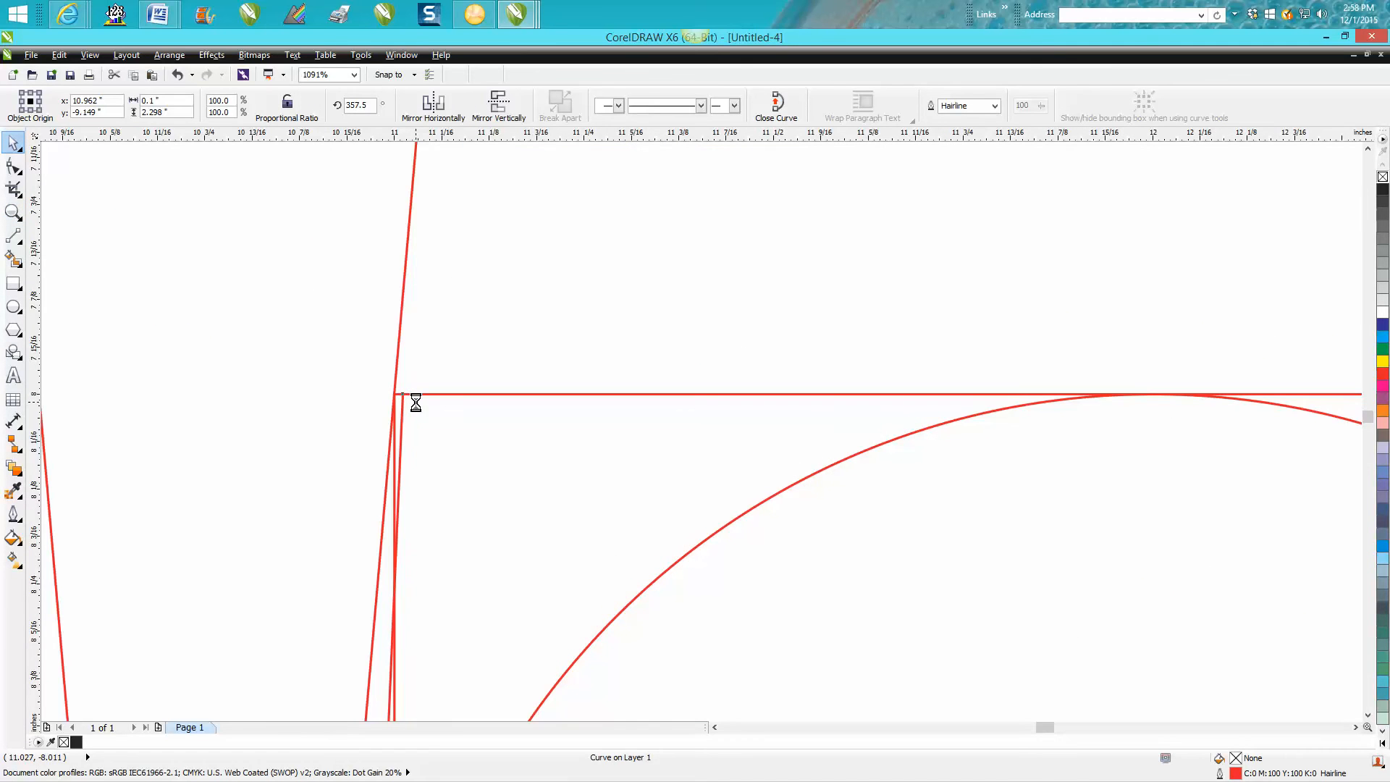
pyautogui.press('Left')
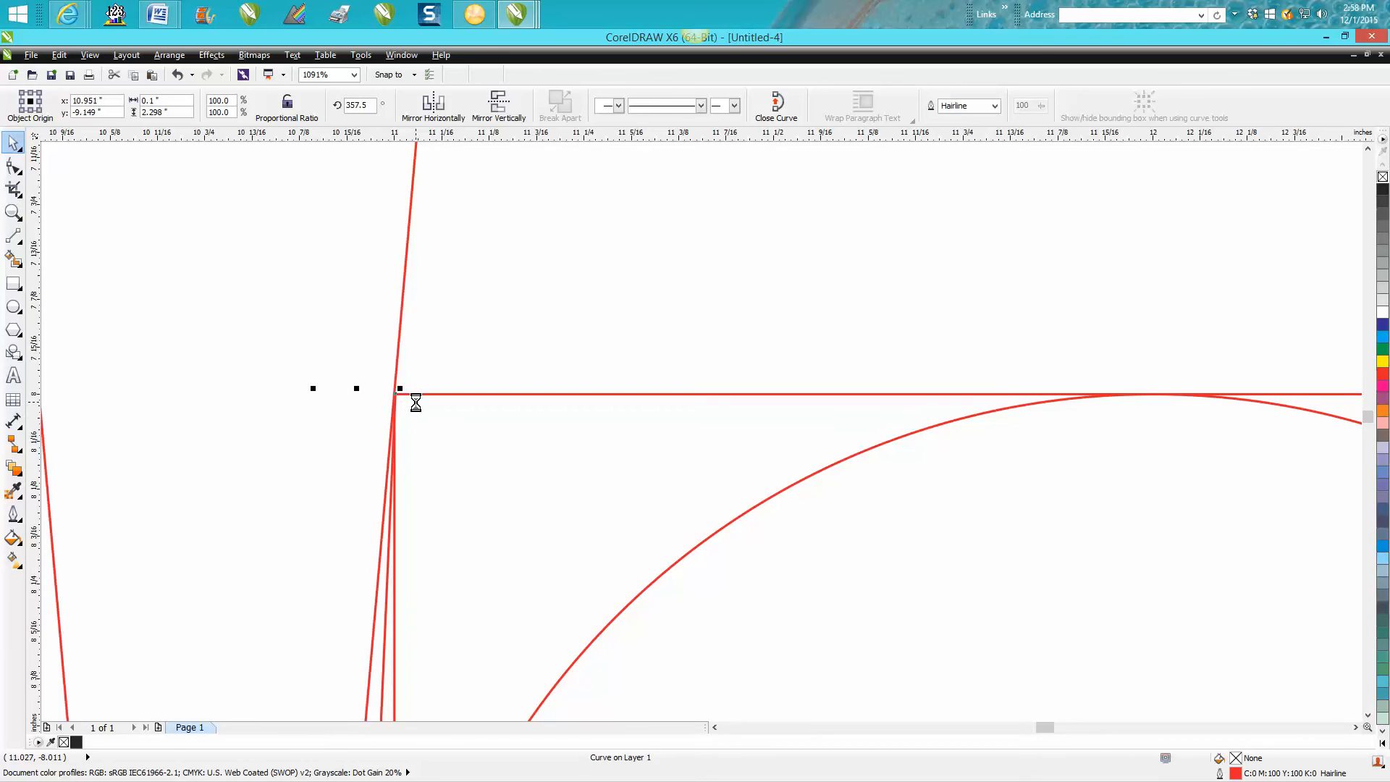
pyautogui.scroll(-5, 934, 456)
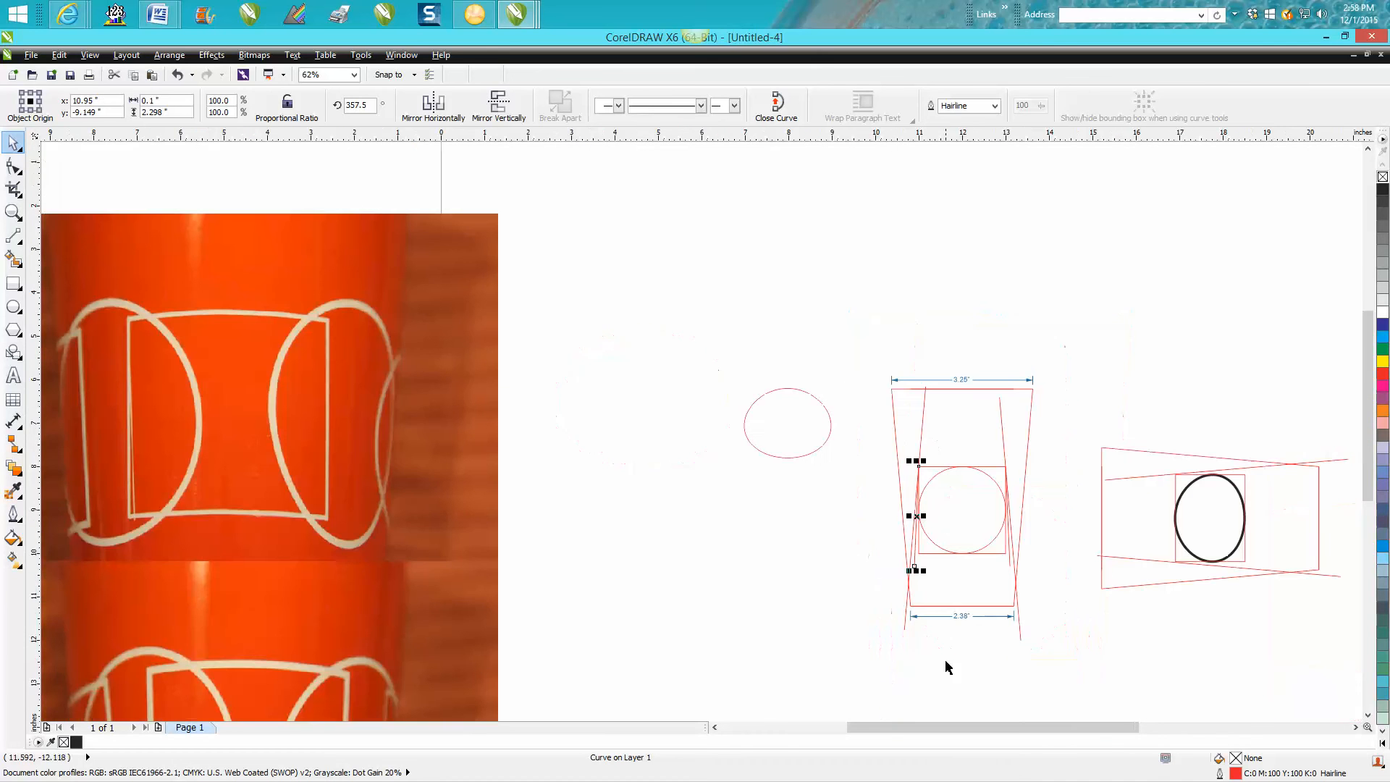
# Step: Select the 2" circle inside the square and apply the Envelope tool to it
pyautogui.click(13, 212)
pyautogui.moveTo(897, 462); pyautogui.dragTo(1044, 603)
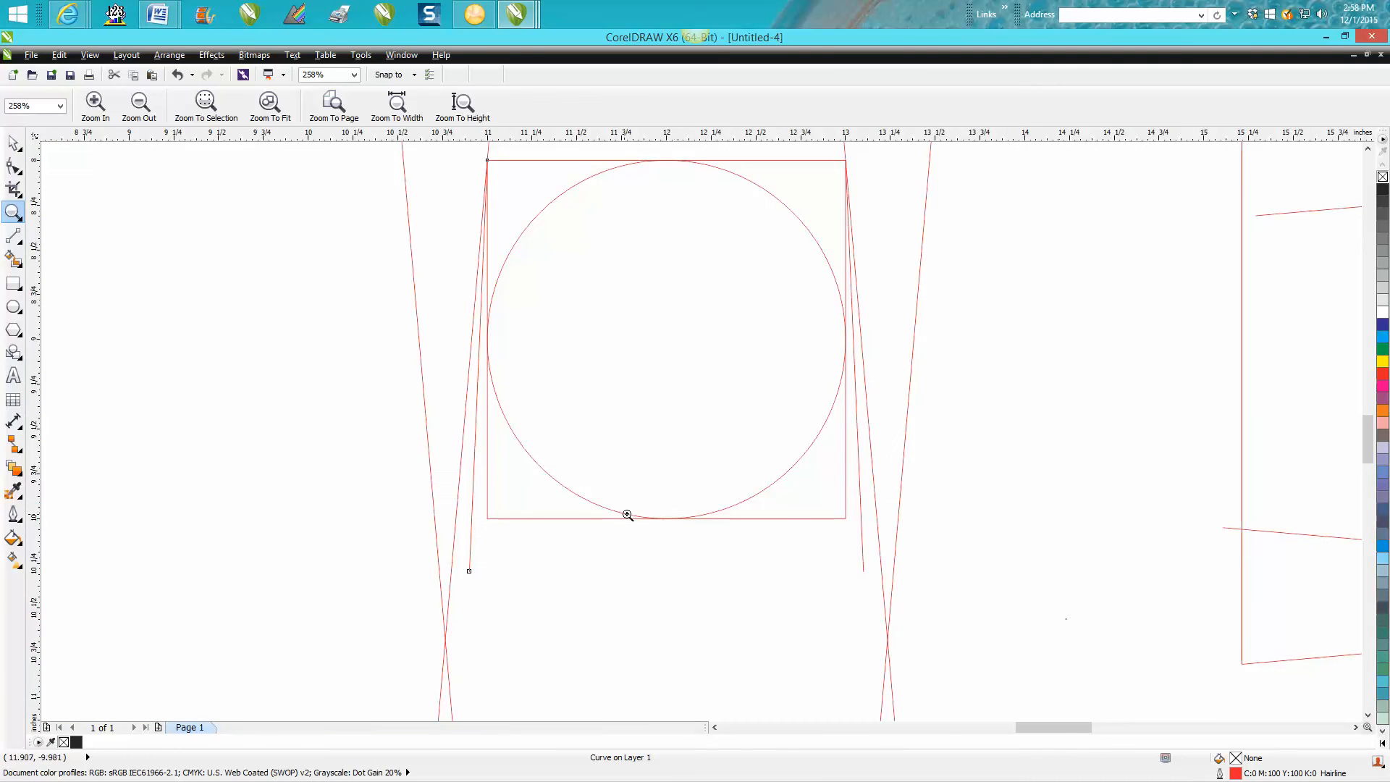
pyautogui.click(13, 143)
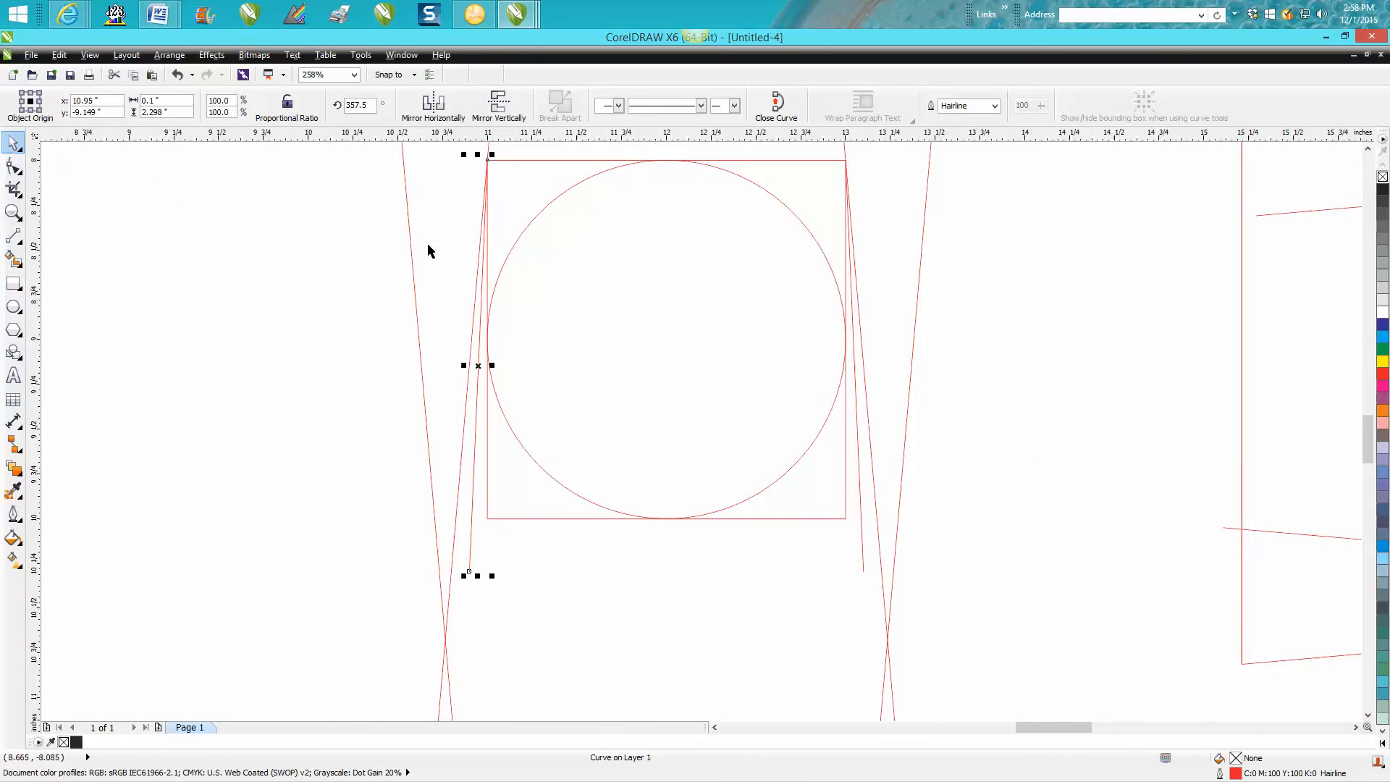
pyautogui.click(573, 190)
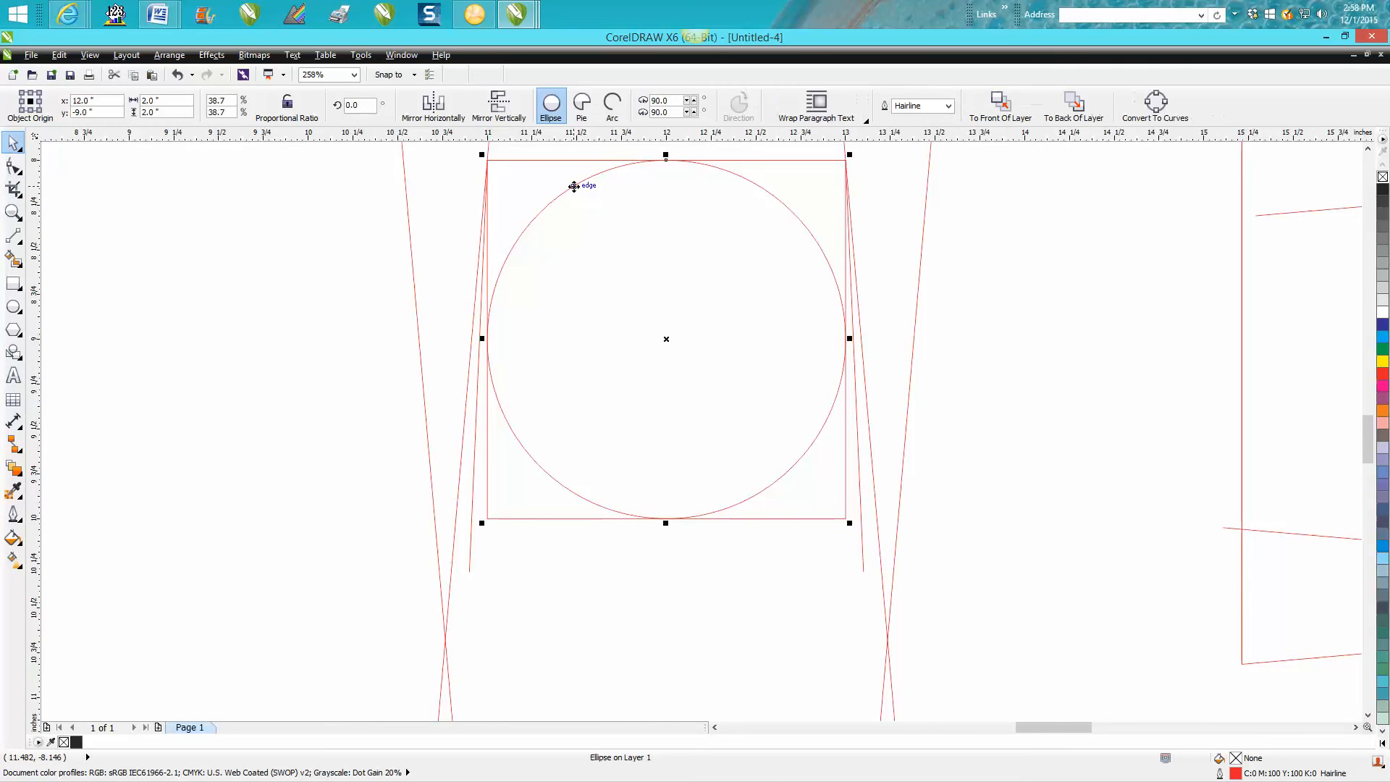
pyautogui.click(22, 478)
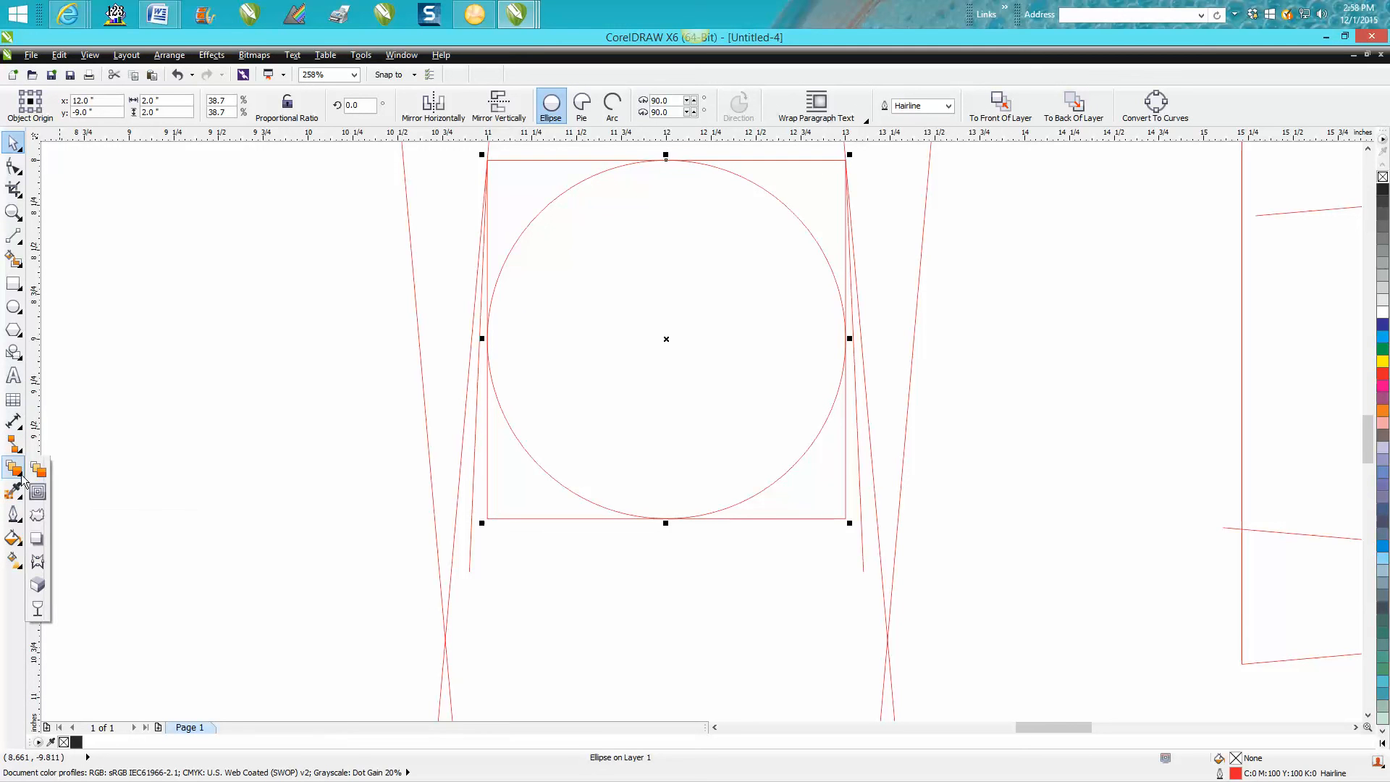
pyautogui.moveTo(12, 498)
pyautogui.moveTo(13, 469)
pyautogui.click(38, 563)
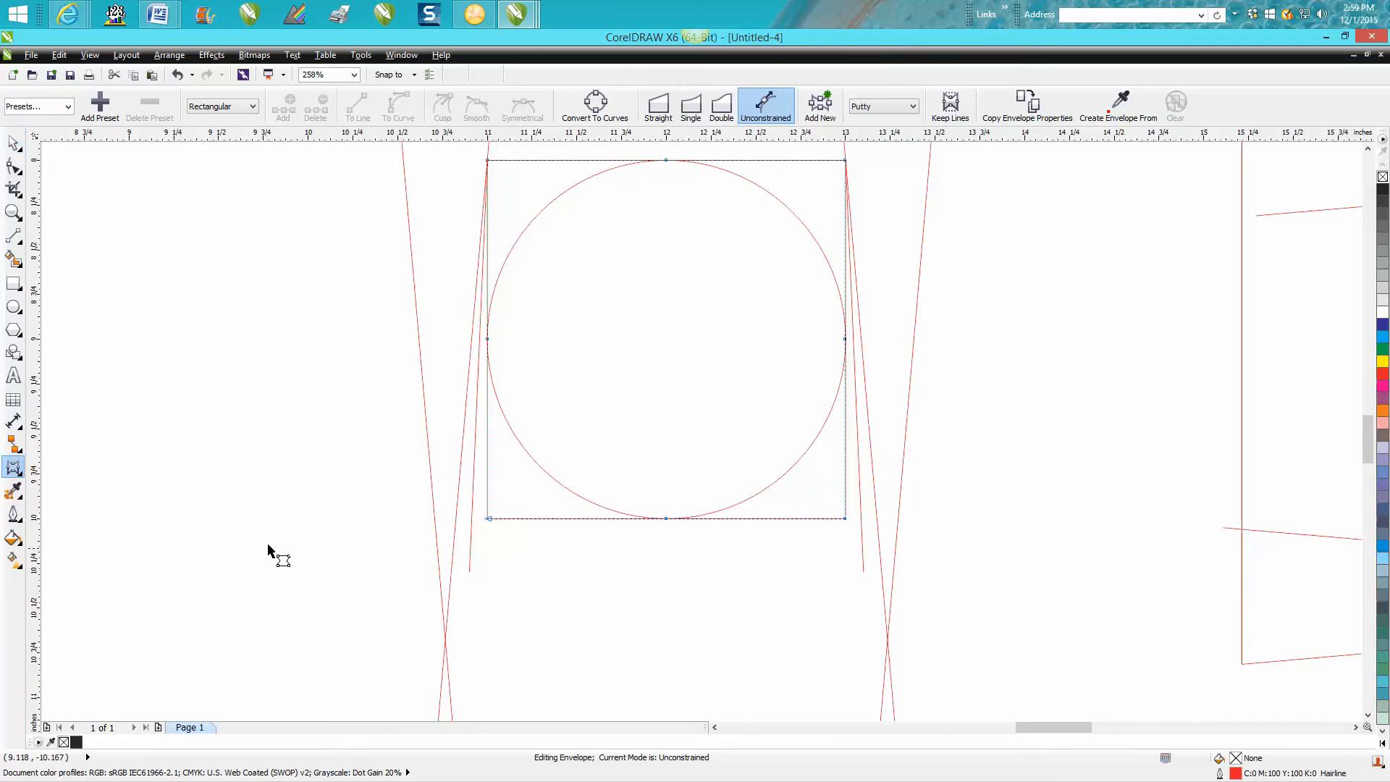
# Step: Delete the mid-side nodes of the circle's envelope, leaving only the four corner nodes
pyautogui.click(487, 340)
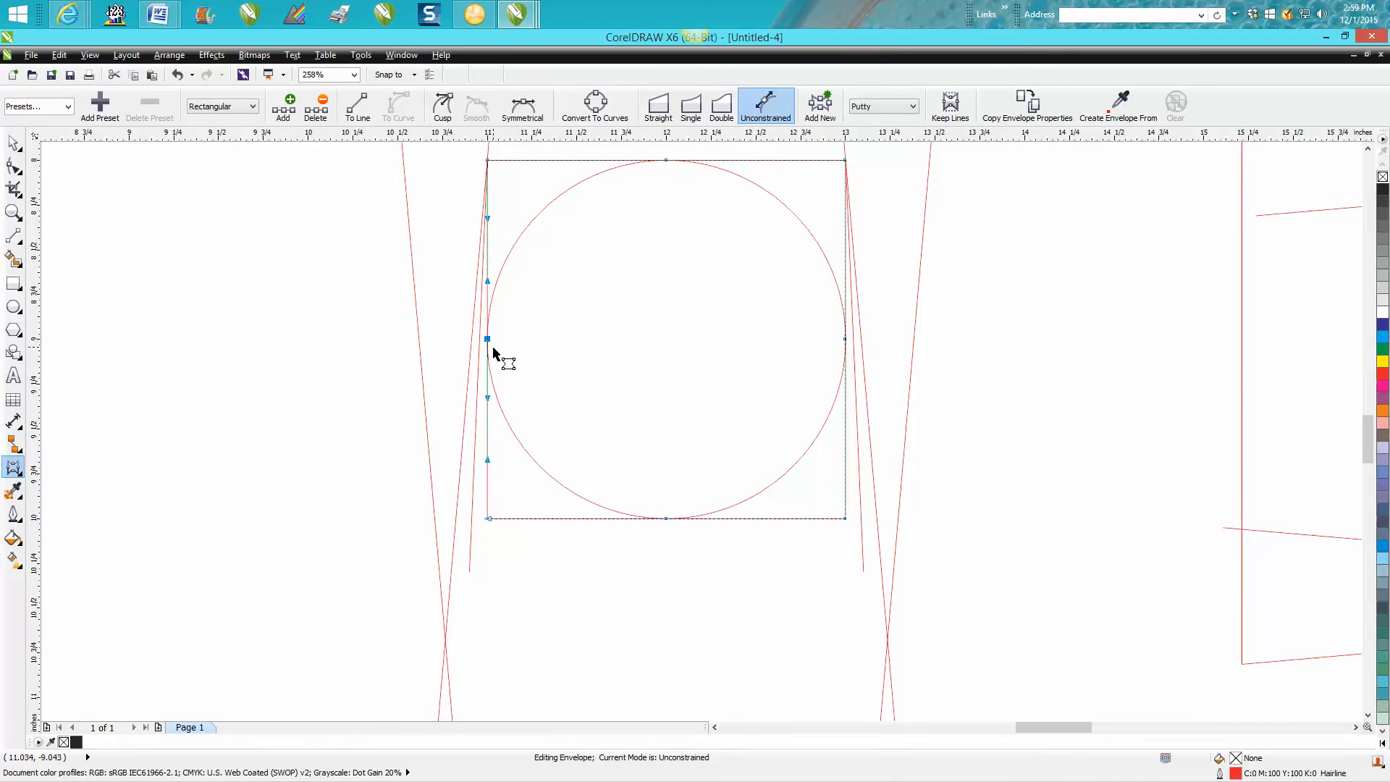
pyautogui.click(823, 350)
pyautogui.click(845, 339)
pyautogui.click(719, 523)
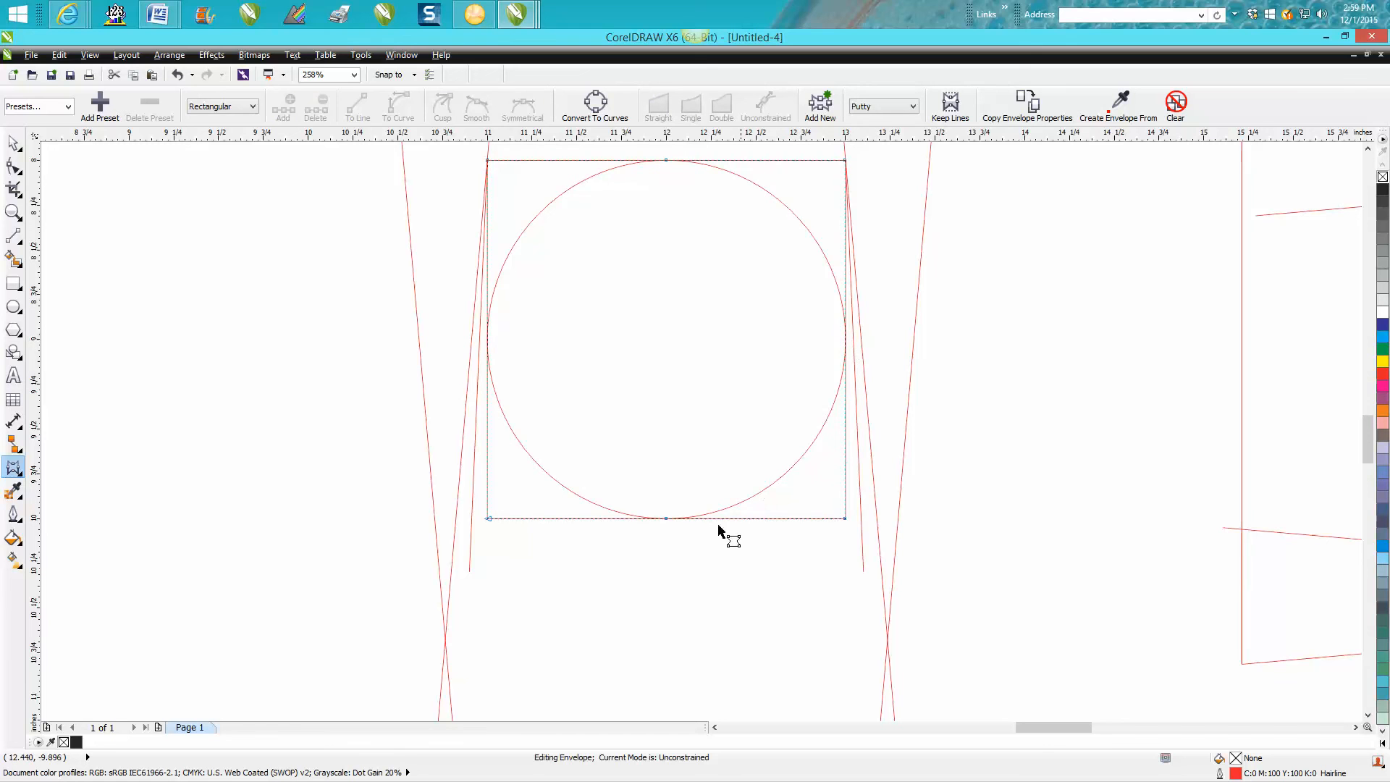
pyautogui.click(666, 519)
pyautogui.click(680, 532)
# Step: Select all four corner nodes of the circle's envelope and convert its segments to straight lines
pyautogui.moveTo(430, 148); pyautogui.dragTo(915, 593)
pyautogui.rightClick(845, 516)
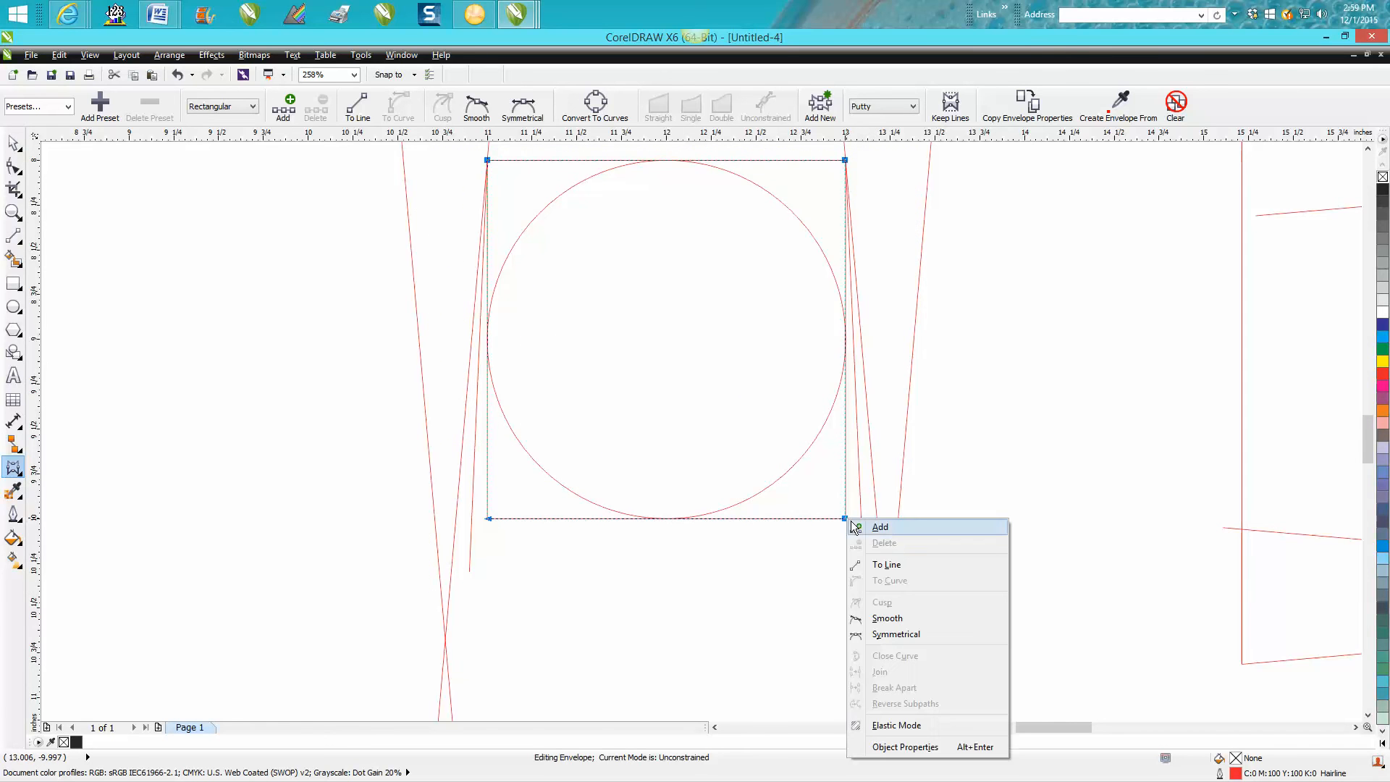
pyautogui.click(890, 563)
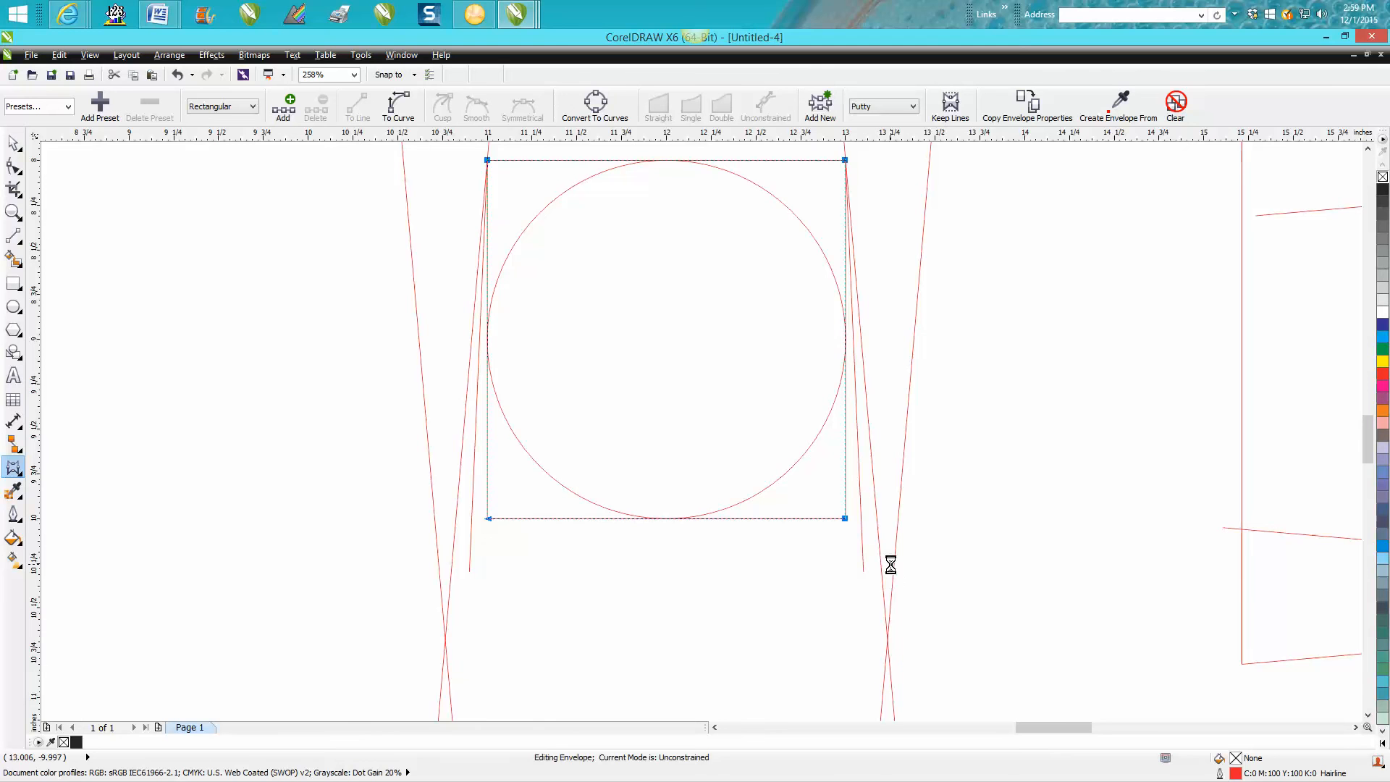
# Step: Move the envelope's two lower corner nodes outward horizontally onto the 2.5° guide lines, widening the circle's lower half
pyautogui.click(489, 519)
pyautogui.moveTo(481, 519); pyautogui.dragTo(466, 518)
pyautogui.click(176, 75)
pyautogui.moveTo(489, 520); pyautogui.dragTo(472, 519)
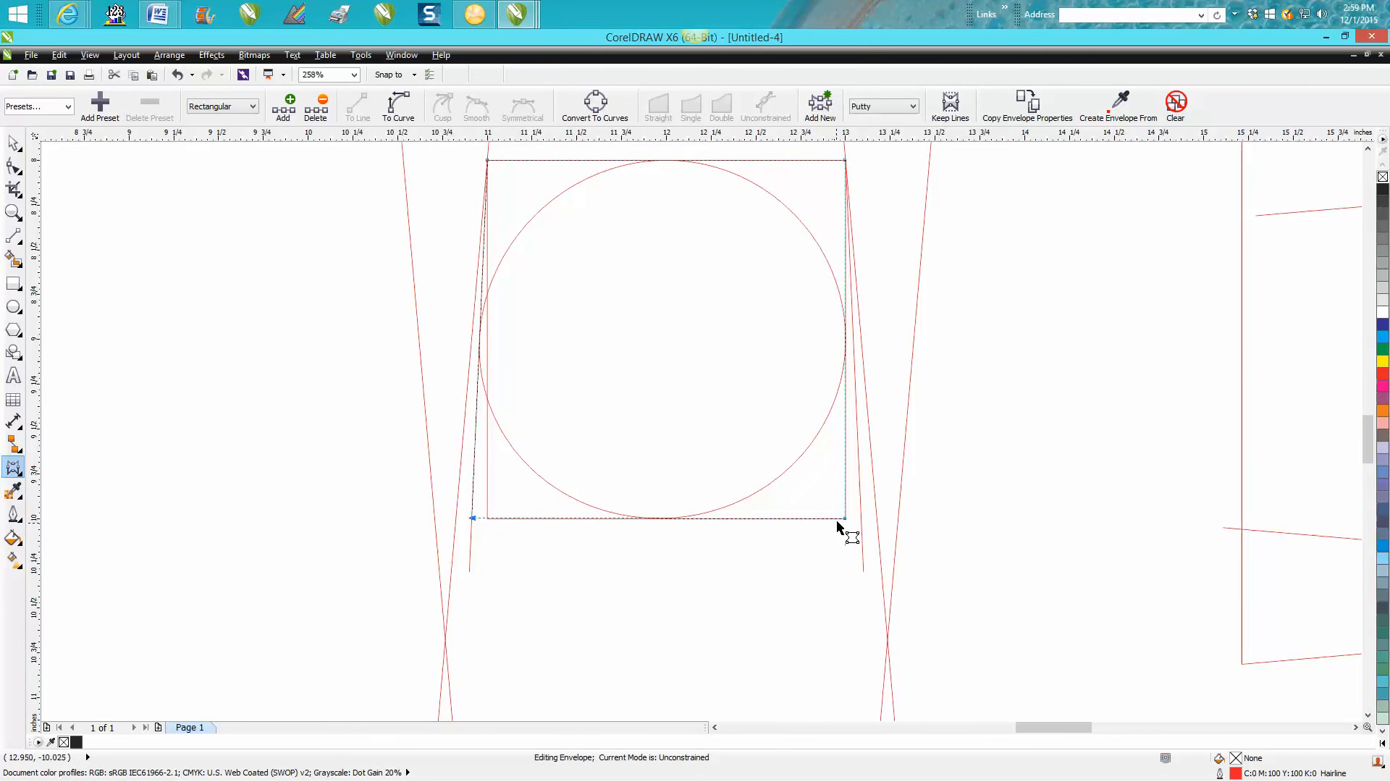
pyautogui.moveTo(846, 519); pyautogui.dragTo(861, 519)
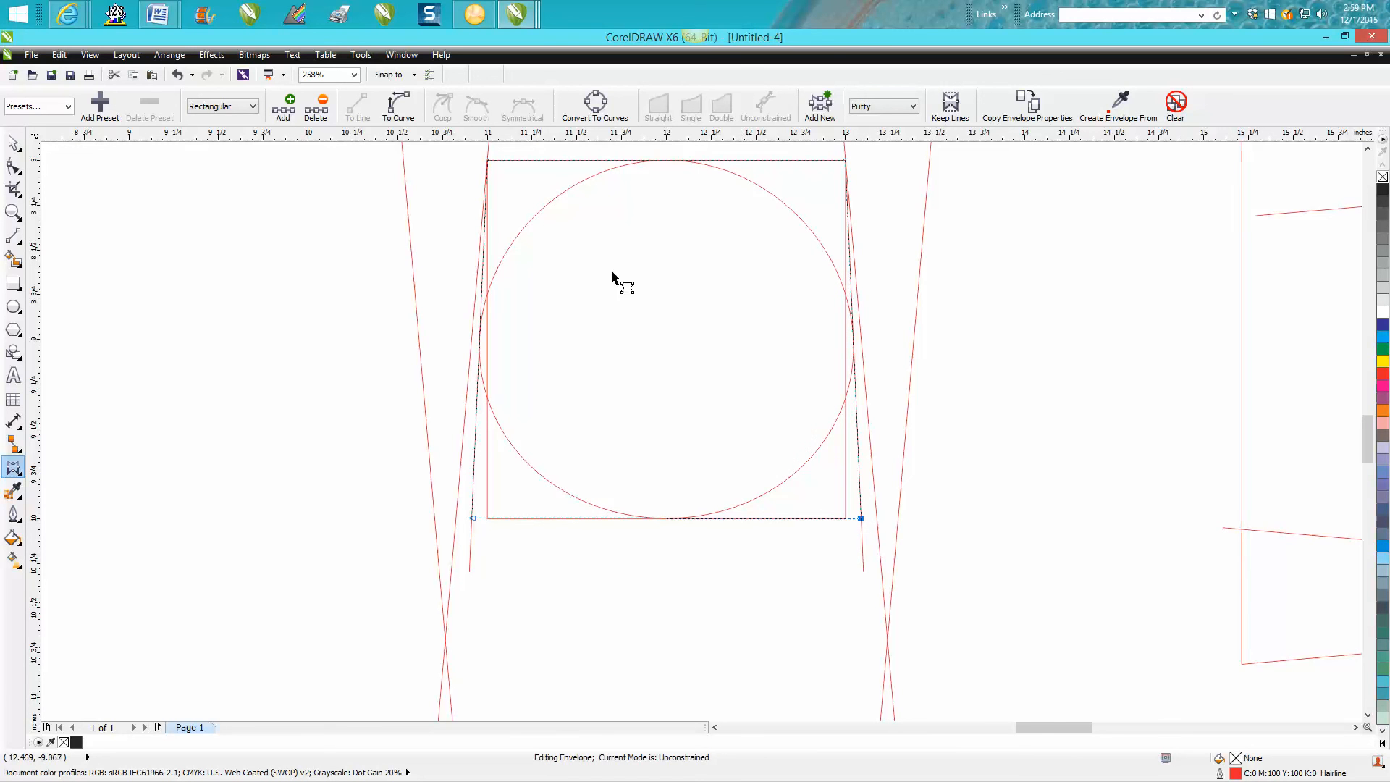
# Step: Resize the enveloped circle to 2.0" wide and 2.0" high
pyautogui.click(13, 143)
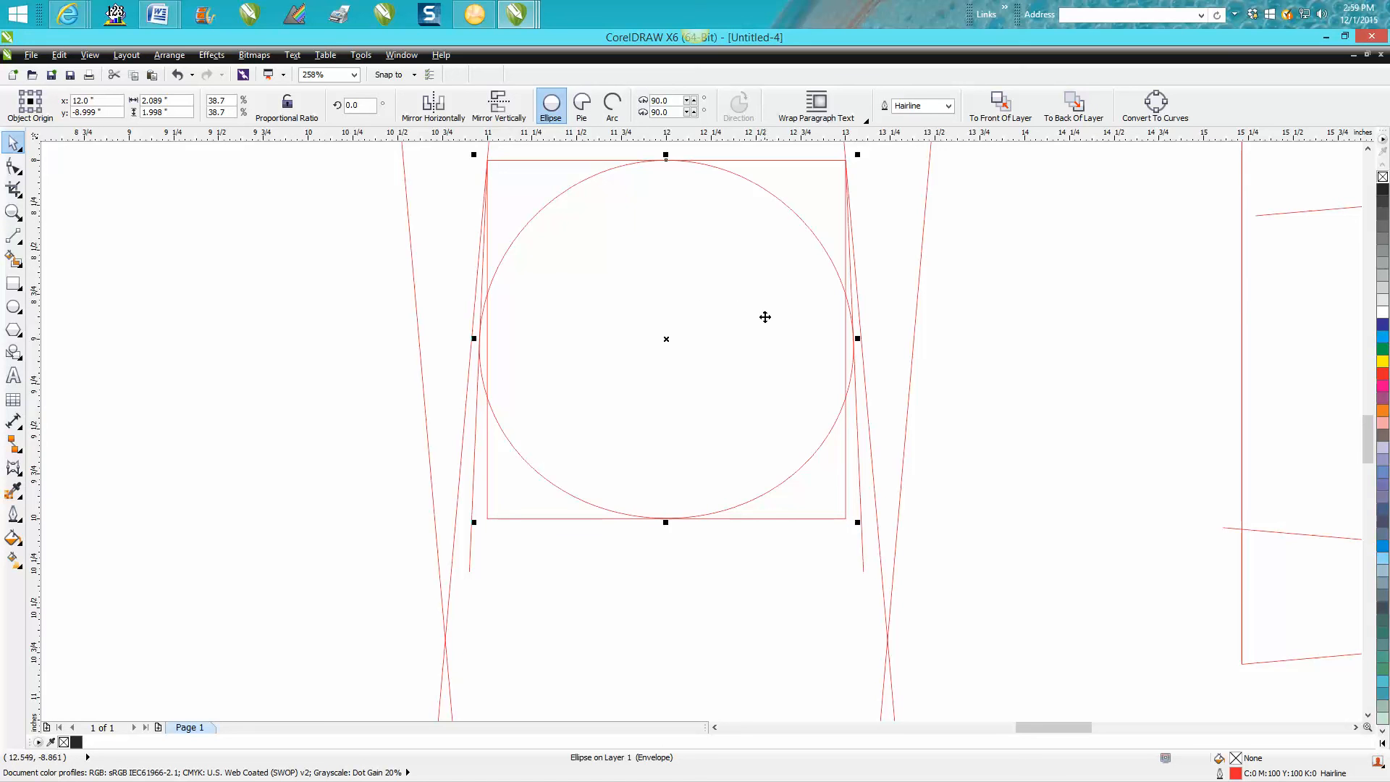
pyautogui.click(174, 113)
pyautogui.write('2')
pyautogui.click(154, 100)
pyautogui.write('2')
pyautogui.press('Return')
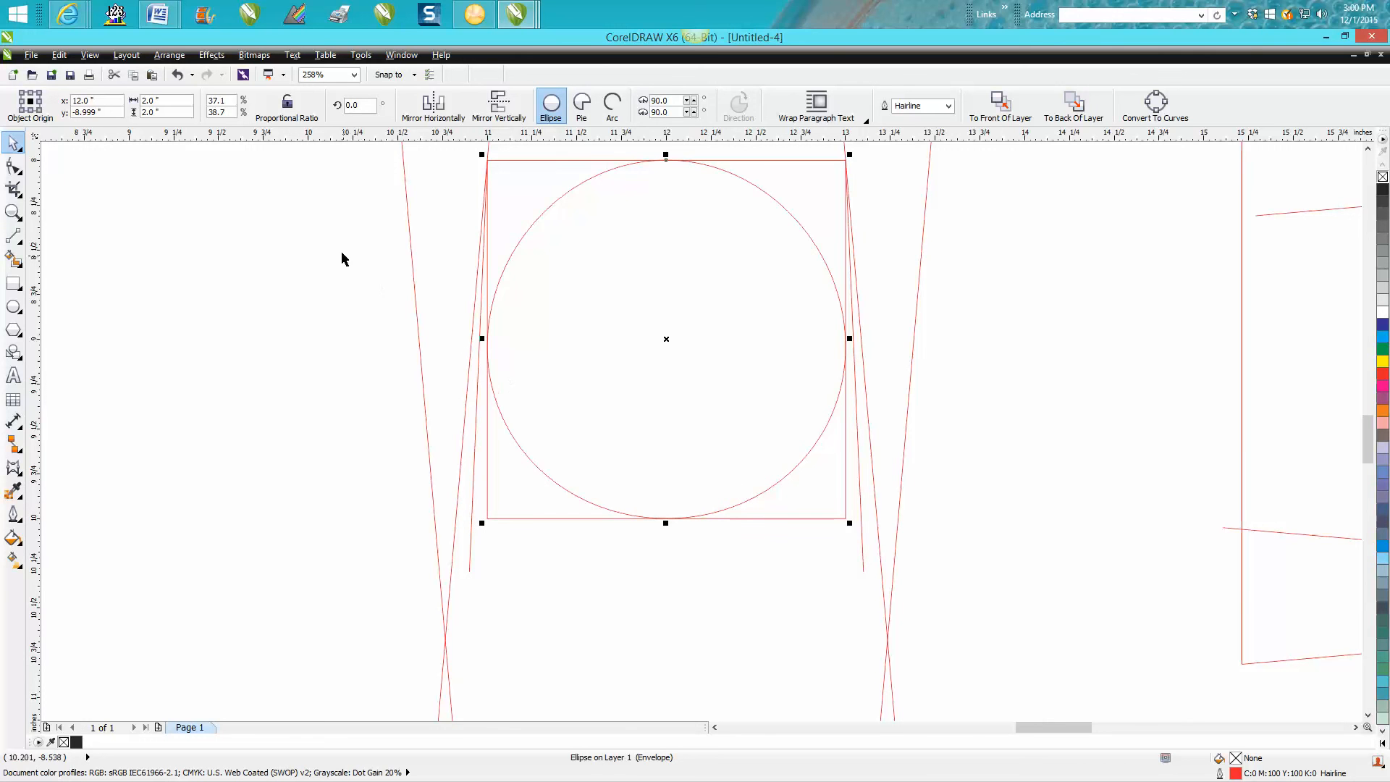
# Step: Set the enveloped circle's height to 1.6", keeping its width independent
pyautogui.click(161, 112)
pyautogui.write('1.6')
pyautogui.press('Return')
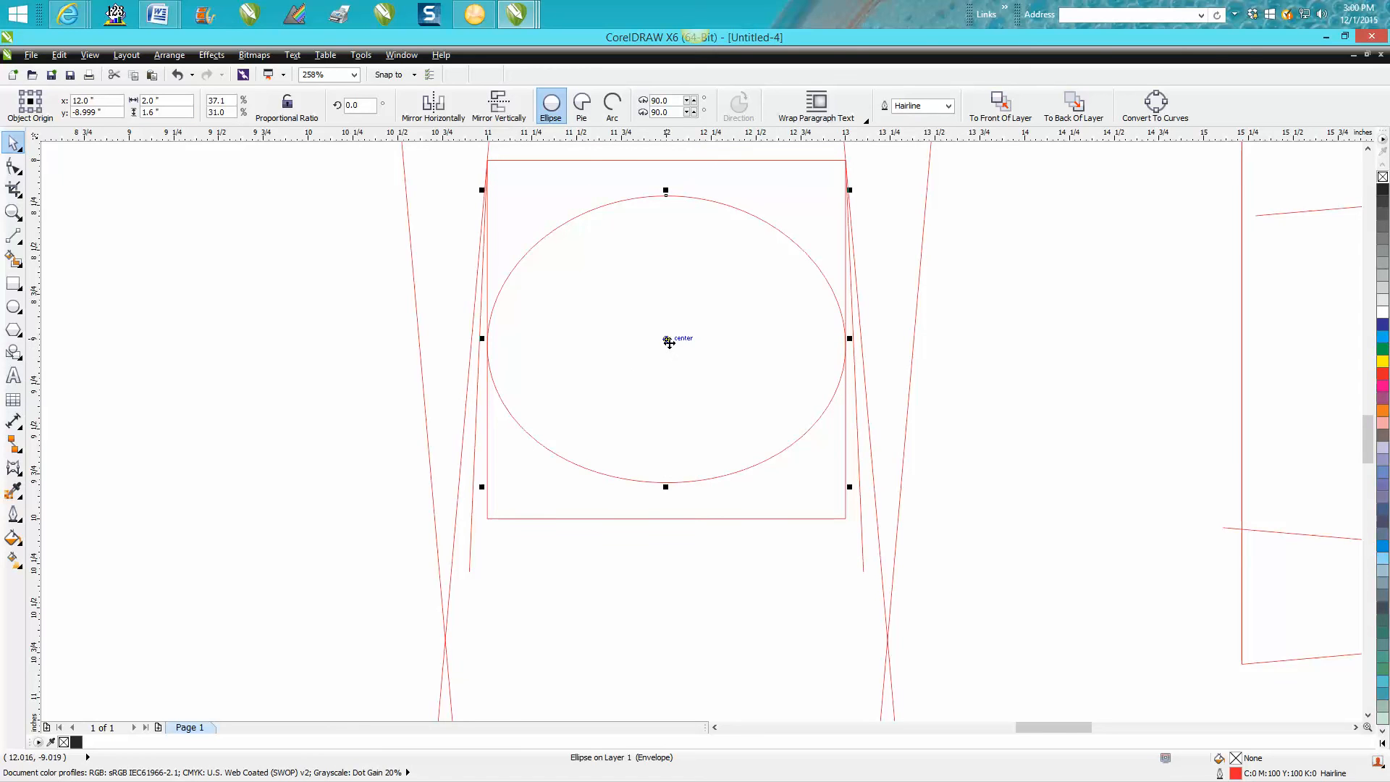
# Step: Examine the two cup photos beside the page, comparing how the circles look on the tapered surface
pyautogui.scroll(-2, 672, 338)
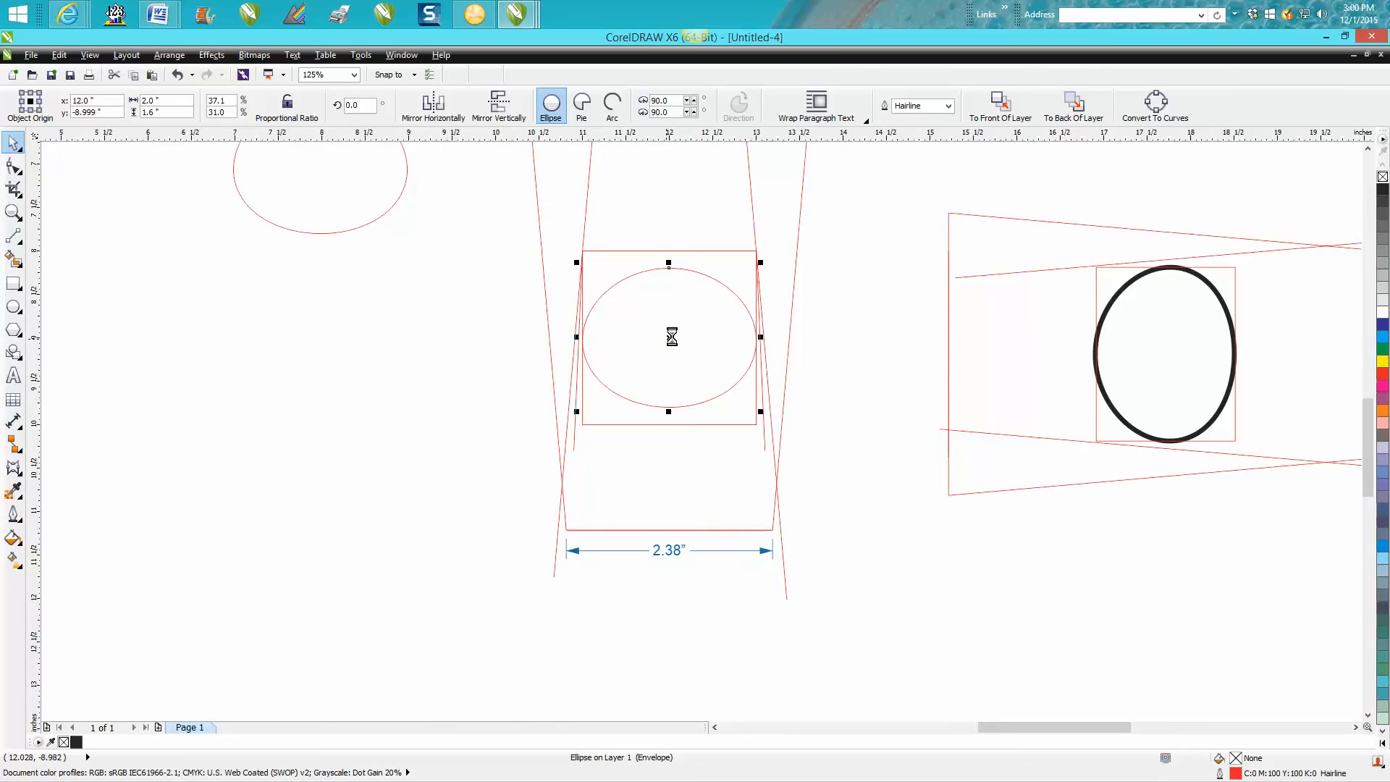
pyautogui.scroll(-5, 672, 337)
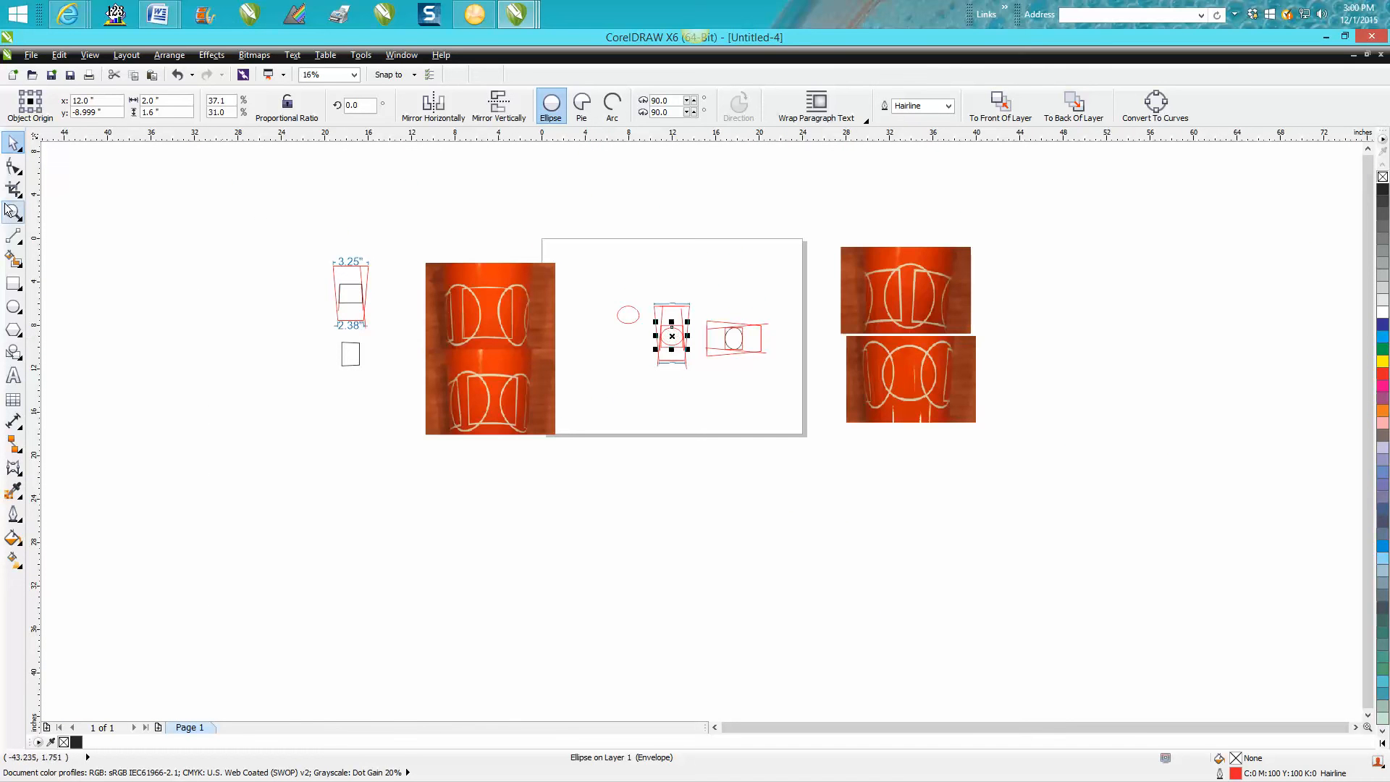
pyautogui.click(12, 211)
pyautogui.moveTo(872, 239); pyautogui.dragTo(970, 357)
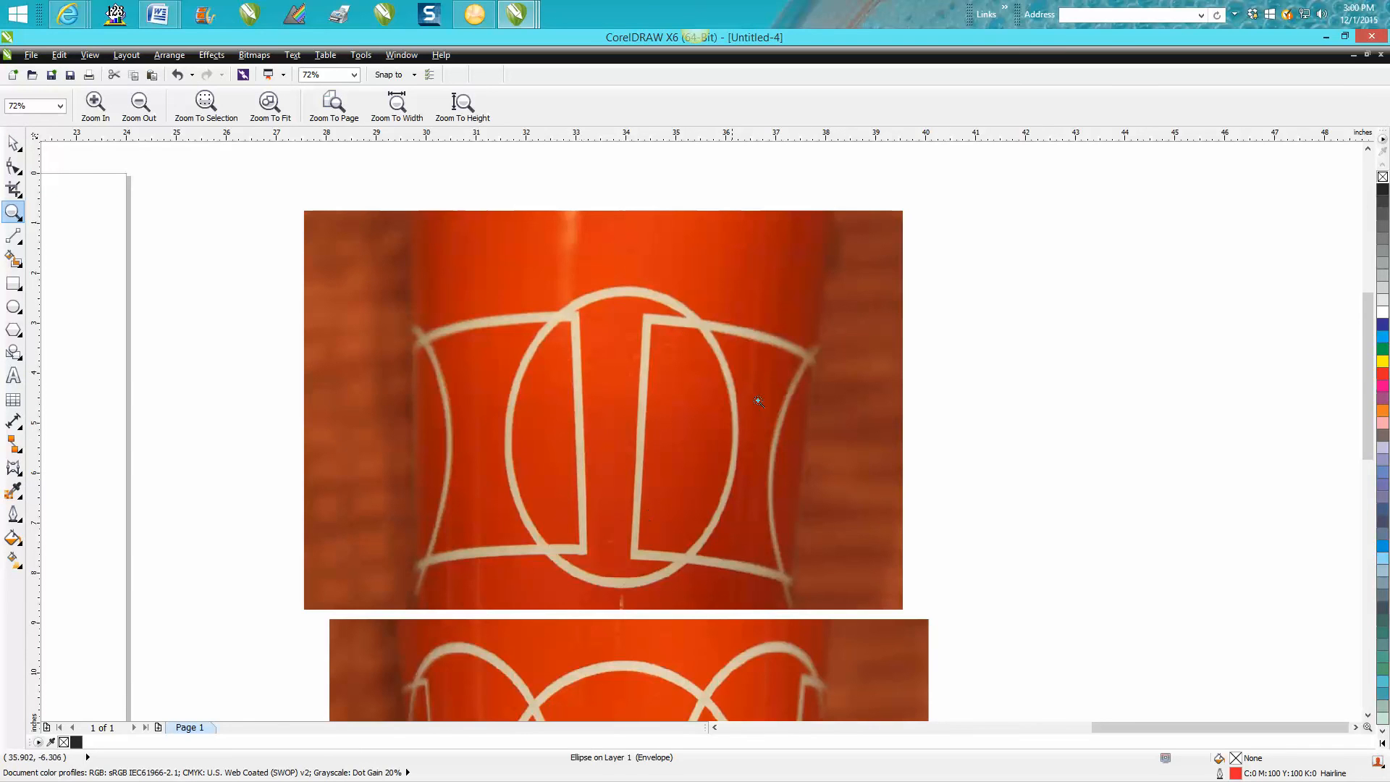
pyautogui.moveTo(1368, 375); pyautogui.dragTo(1374, 469)
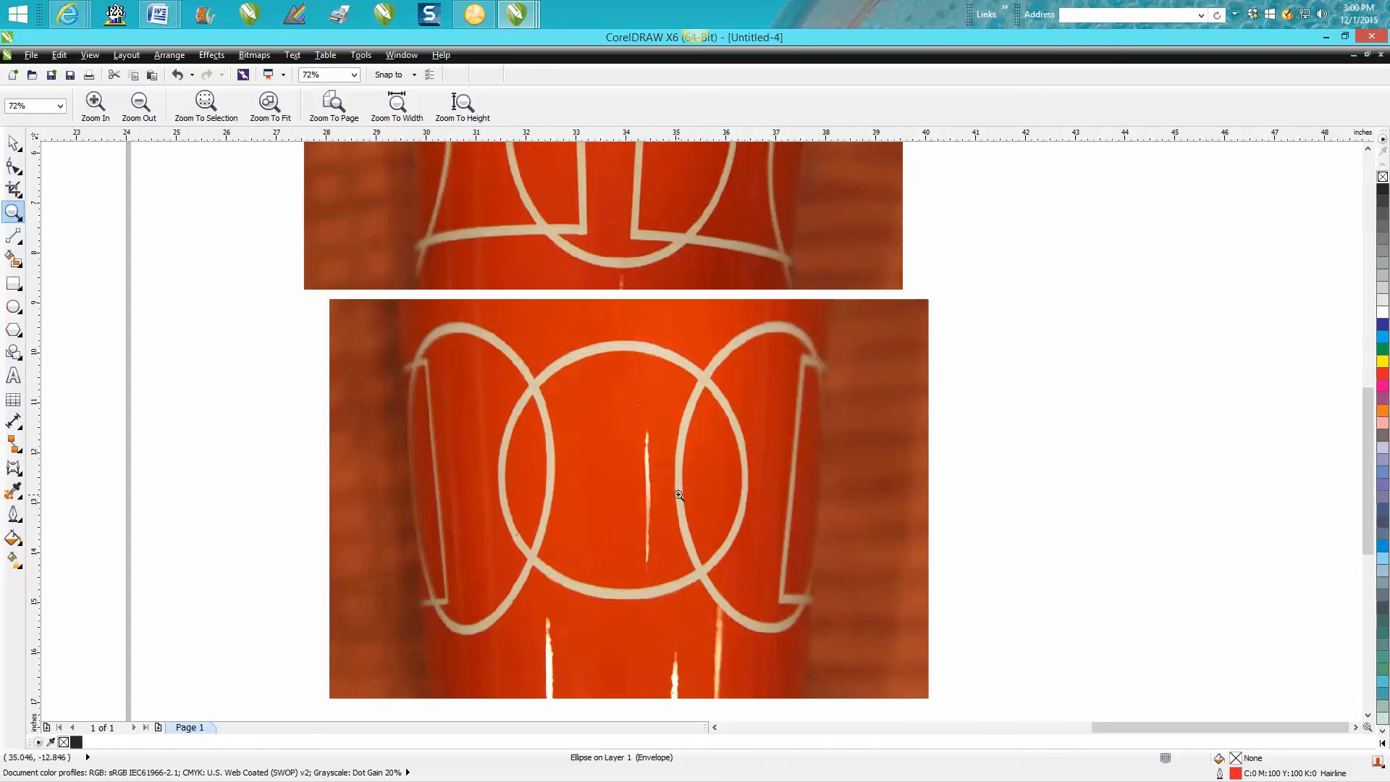
pyautogui.rightClick(654, 410)
pyautogui.rightClick(674, 393)
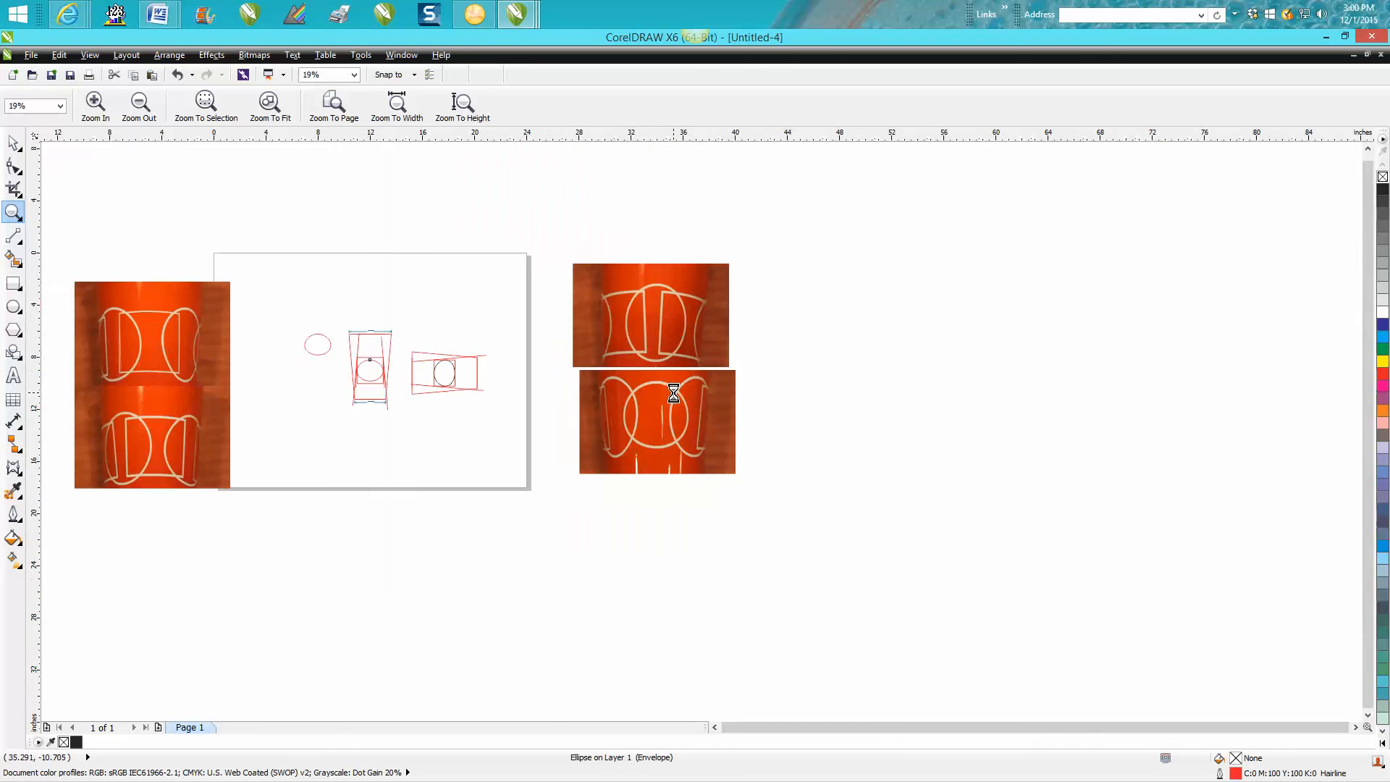
# Step: Give the enveloped 1.6" high ellipse a black outline 4.0 pt wide
pyautogui.moveTo(413, 299); pyautogui.dragTo(509, 404)
pyautogui.click(14, 143)
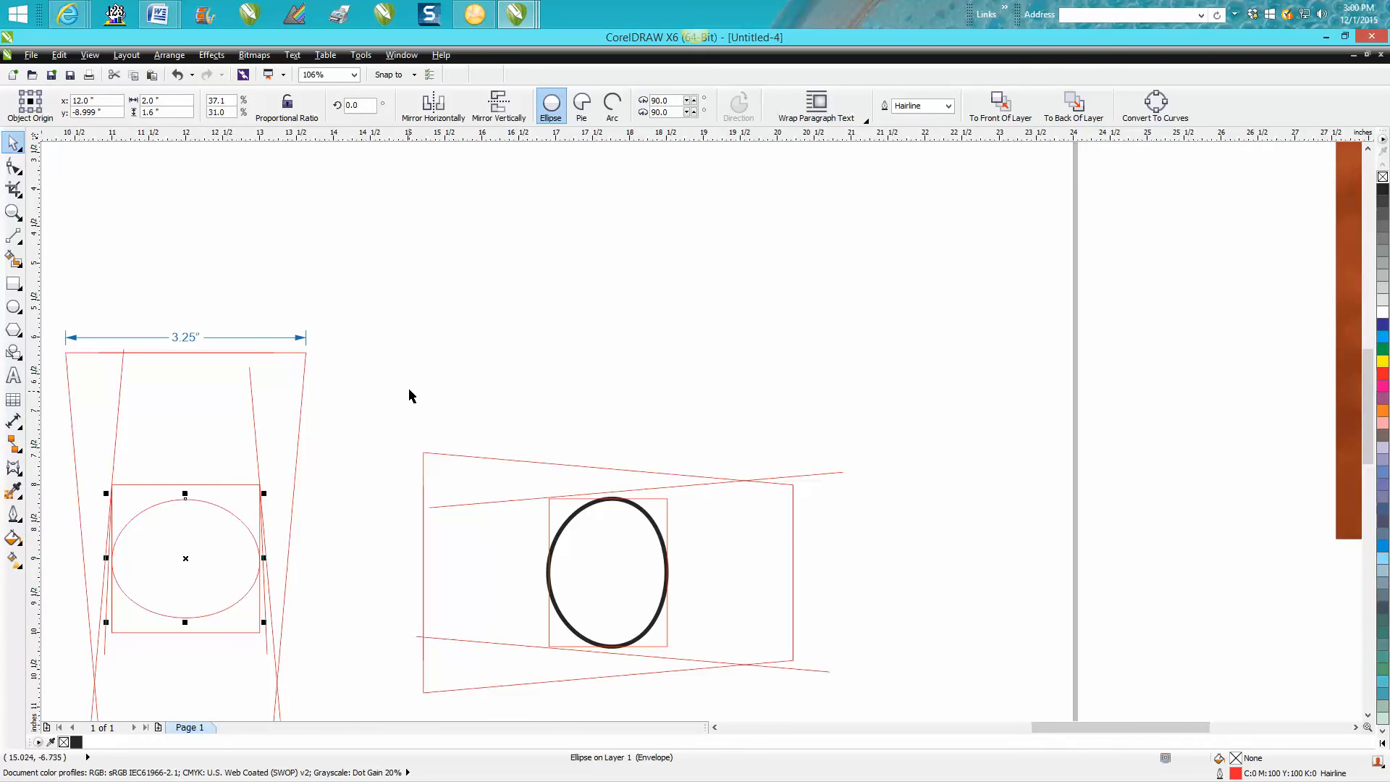
pyautogui.doubleClick(1236, 774)
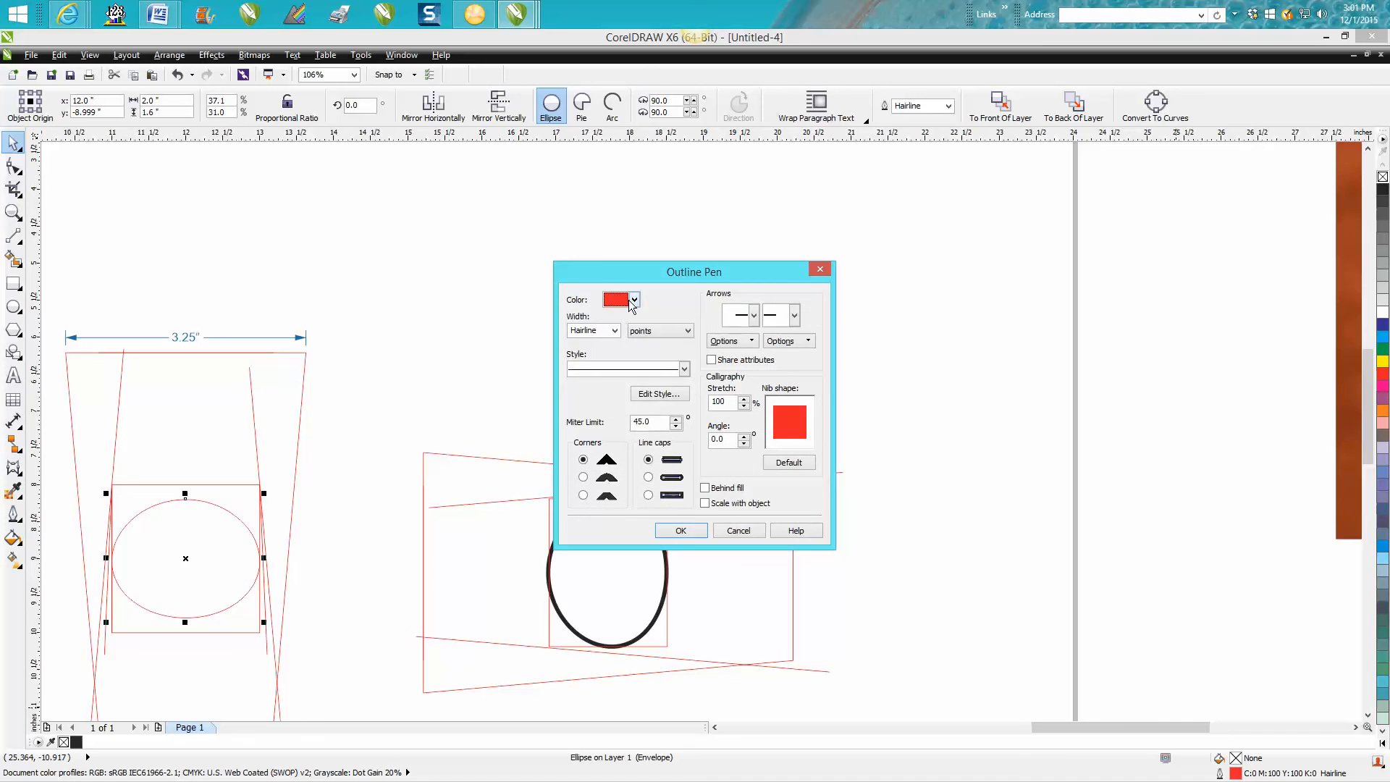
pyautogui.click(633, 300)
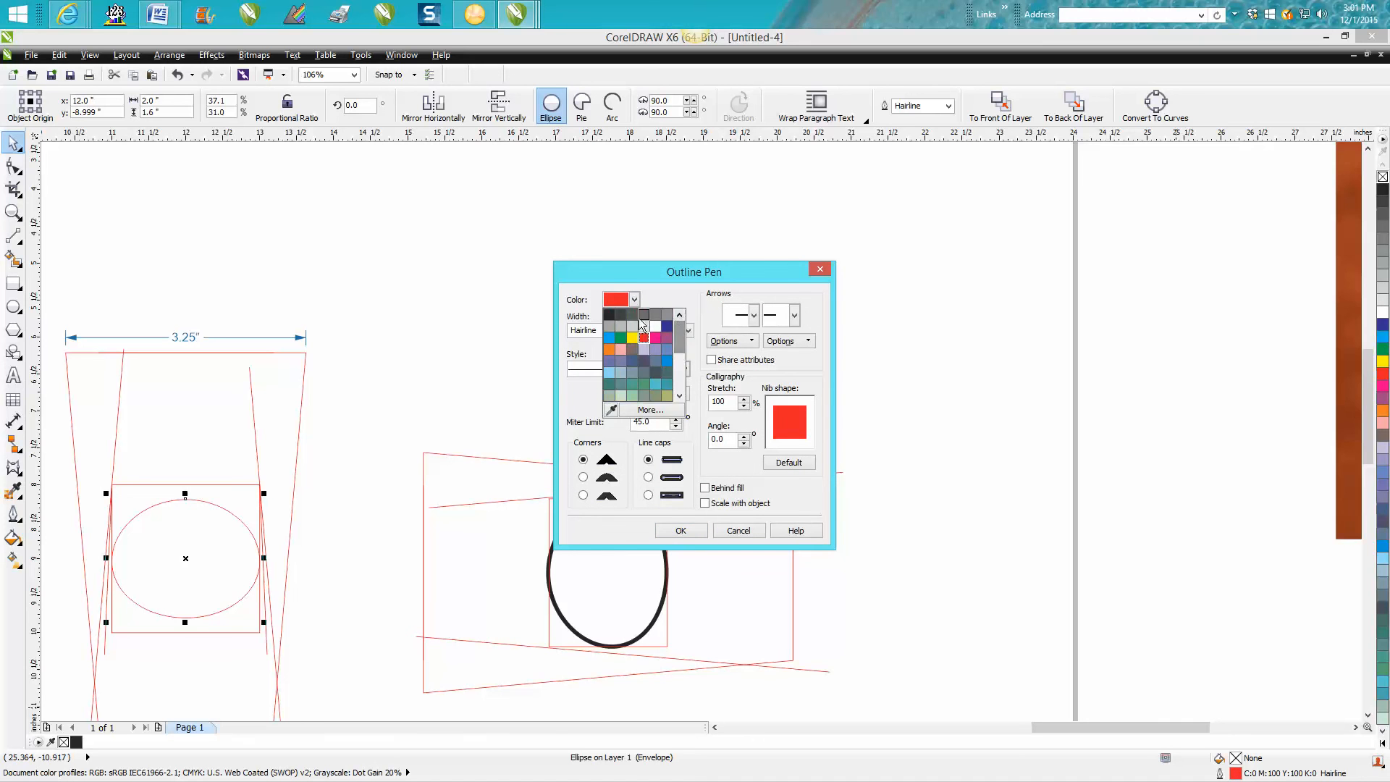
pyautogui.click(609, 314)
pyautogui.click(614, 330)
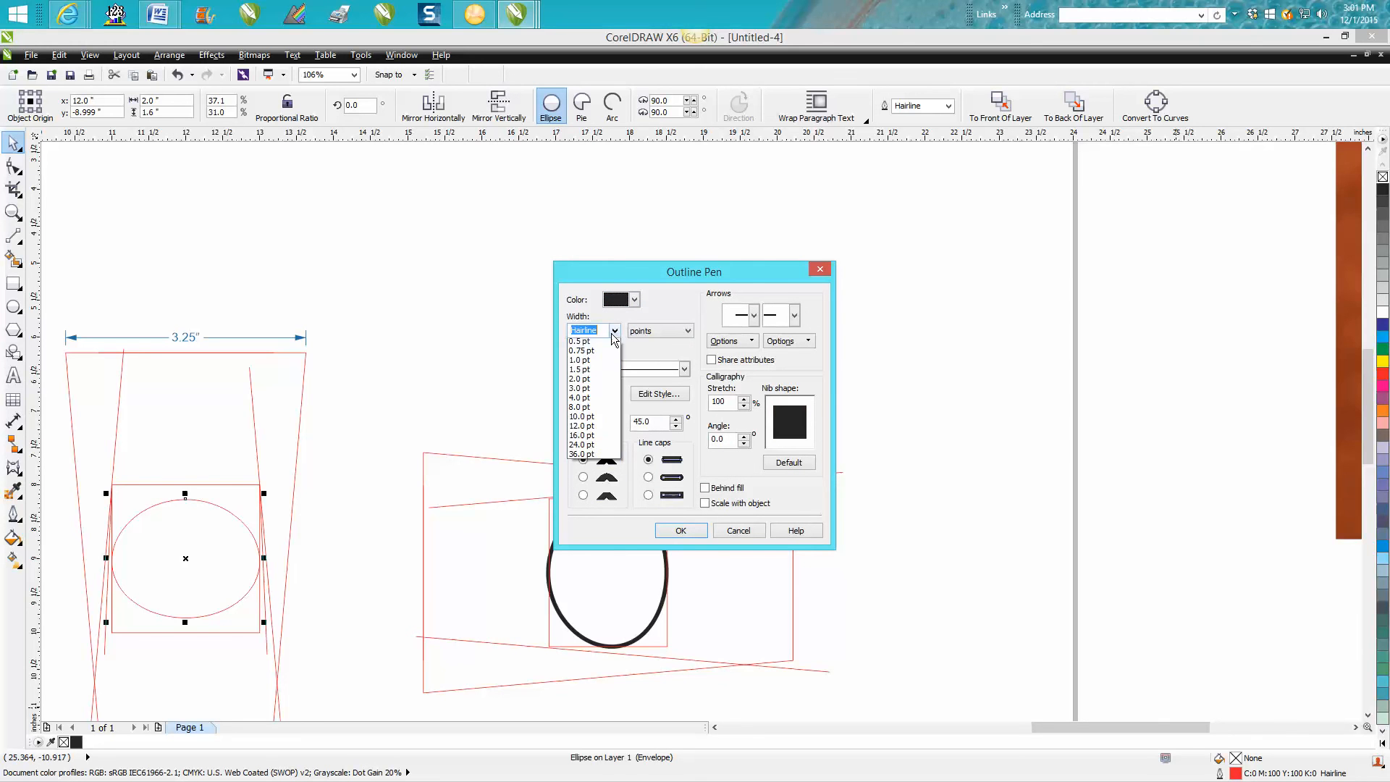
pyautogui.click(589, 419)
pyautogui.click(681, 530)
# Step: Select the entire upright cup layout, including the ellipse, guide lines and dimensions, and rotate it 90°
pyautogui.scroll(-3, 540, 515)
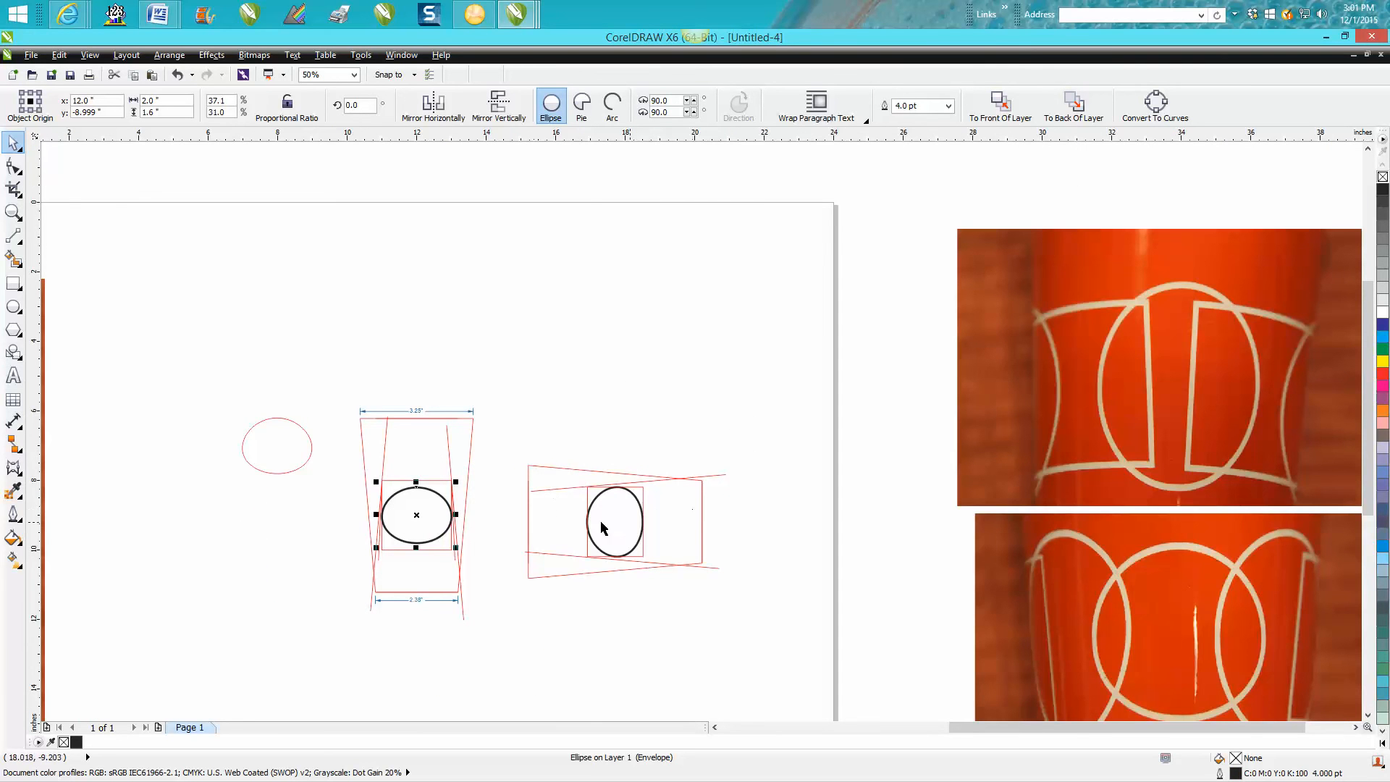
pyautogui.moveTo(332, 373); pyautogui.dragTo(507, 650)
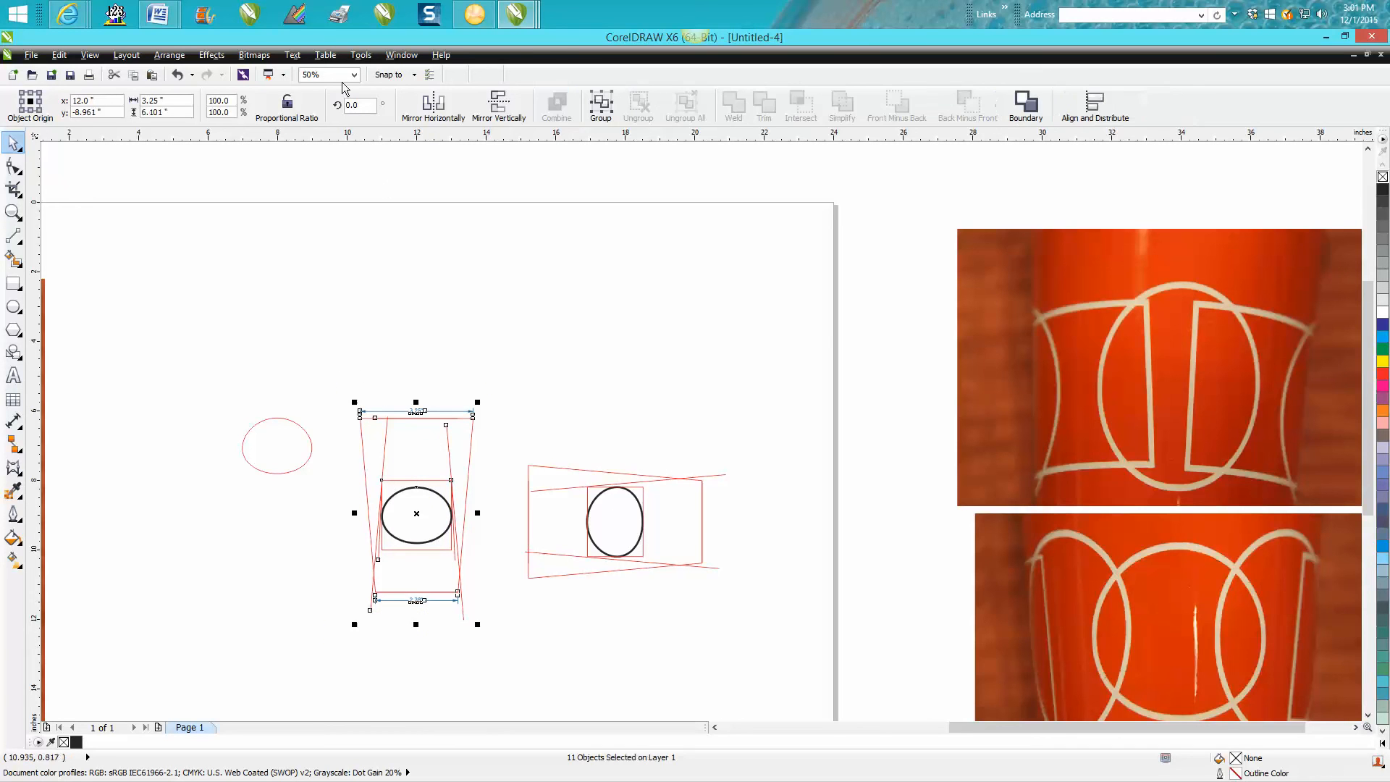
pyautogui.doubleClick(350, 106)
pyautogui.write('9')
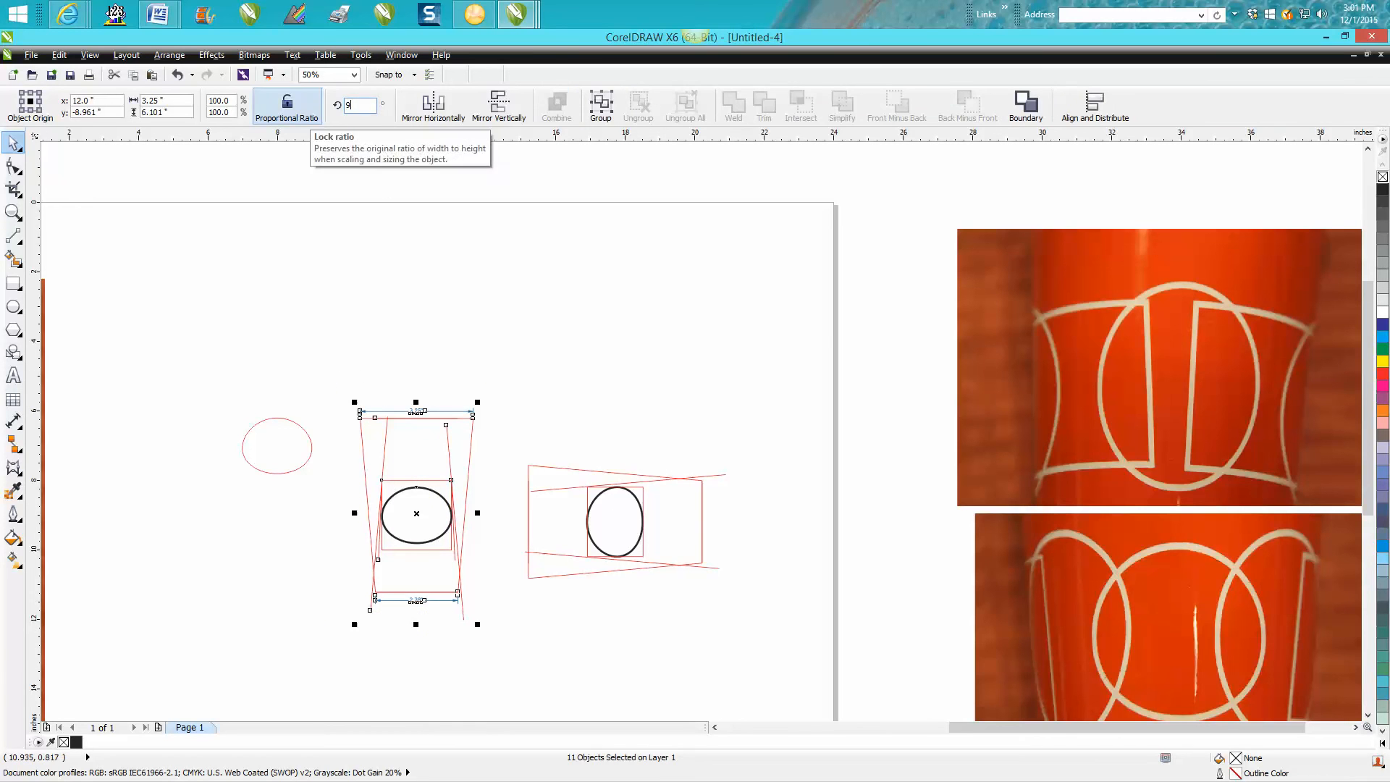
pyautogui.write('0')
pyautogui.press('Return')
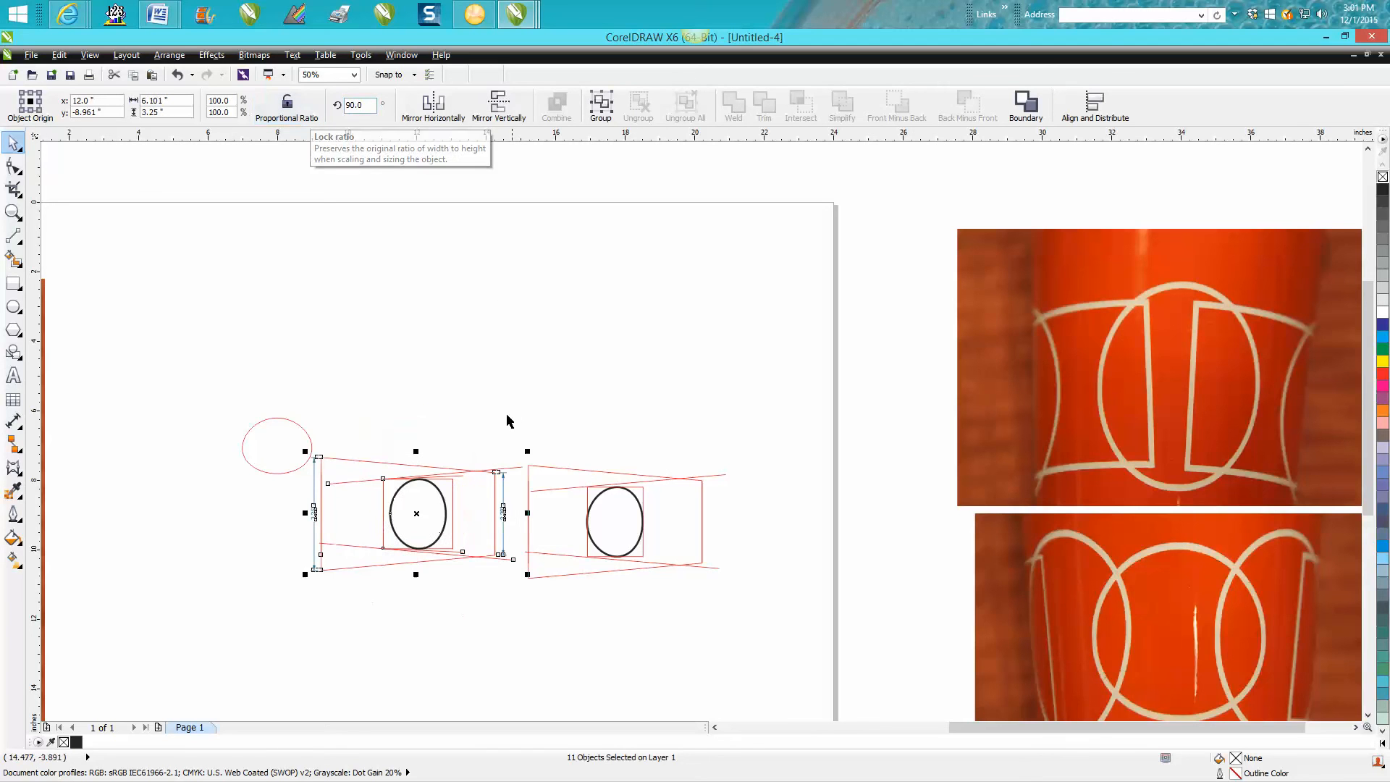